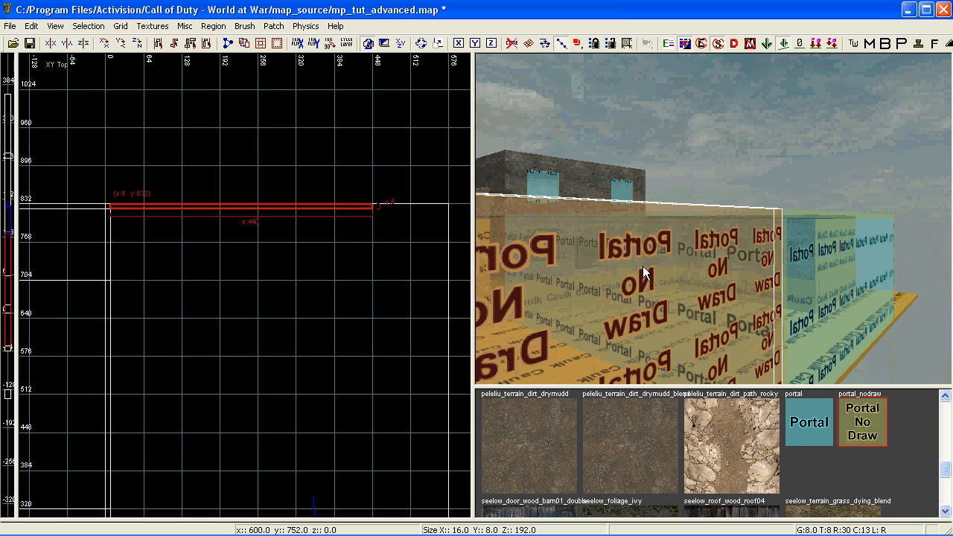
# Apply the portal texture to one long face of the 440-unit portal_nodraw brush along y 832
pyautogui.moveTo(671, 282); pyautogui.dragTo(656, 282, button='right')
pyautogui.moveTo(264, 293); pyautogui.dragTo(362, 320, button='right')
pyautogui.scroll(3, 213, 239)
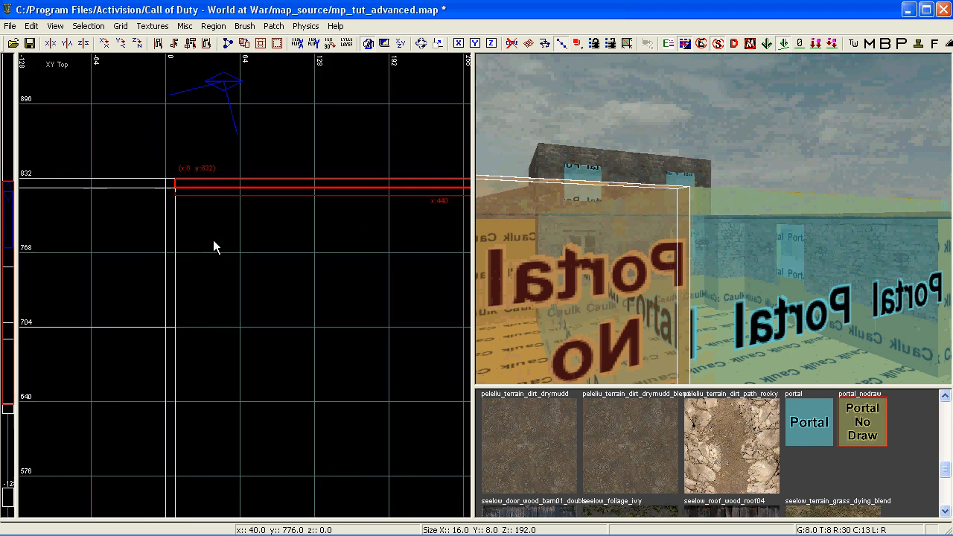
pyautogui.scroll(3, 138, 218)
pyautogui.moveTo(151, 210)
pyautogui.mouseDown()
pyautogui.moveTo(197, 207)
pyautogui.moveTo(155, 205)
pyautogui.mouseUp()
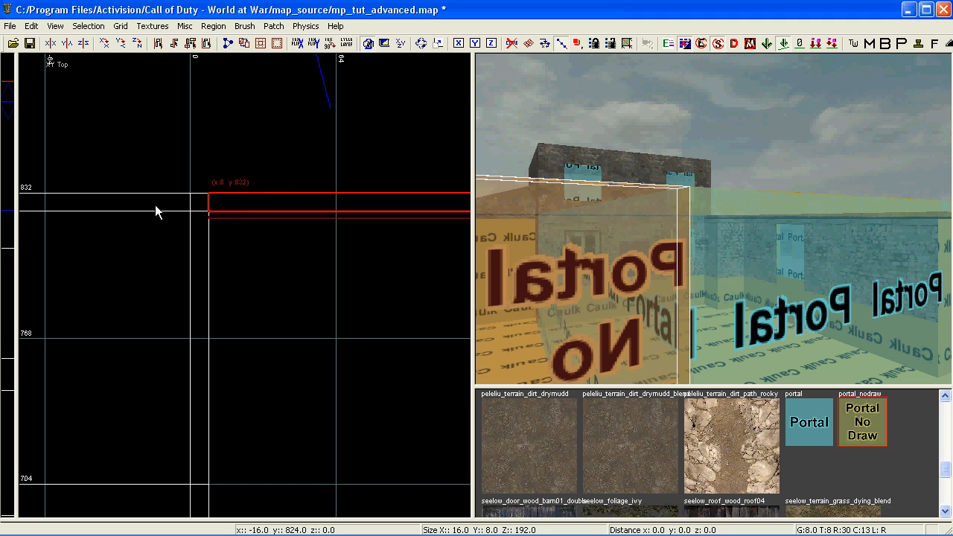
pyautogui.moveTo(594, 254); pyautogui.dragTo(624, 257, button='right')
pyautogui.press('Escape')
pyautogui.keyDown('ctrl'); pyautogui.keyDown('shift'); pyautogui.click(640, 297); pyautogui.keyUp('shift'); pyautogui.keyUp('ctrl')
pyautogui.click(811, 422)
pyautogui.press('Escape')
# Toggle the display of draw-toggle surfaces and inspect the two portal brushes meeting at the corner
pyautogui.moveTo(763, 298); pyautogui.dragTo(765, 298, button='right')
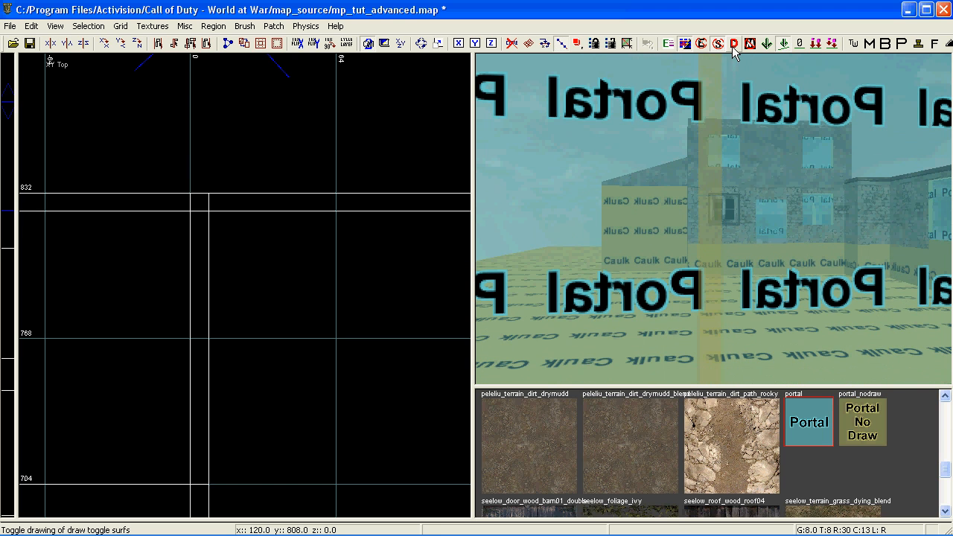
pyautogui.click(732, 47)
pyautogui.moveTo(742, 192); pyautogui.dragTo(754, 243, button='right')
pyautogui.keyDown('shift'); pyautogui.click(809, 233); pyautogui.keyUp('shift')
pyautogui.keyDown('shift'); pyautogui.click(767, 288); pyautogui.keyUp('shift')
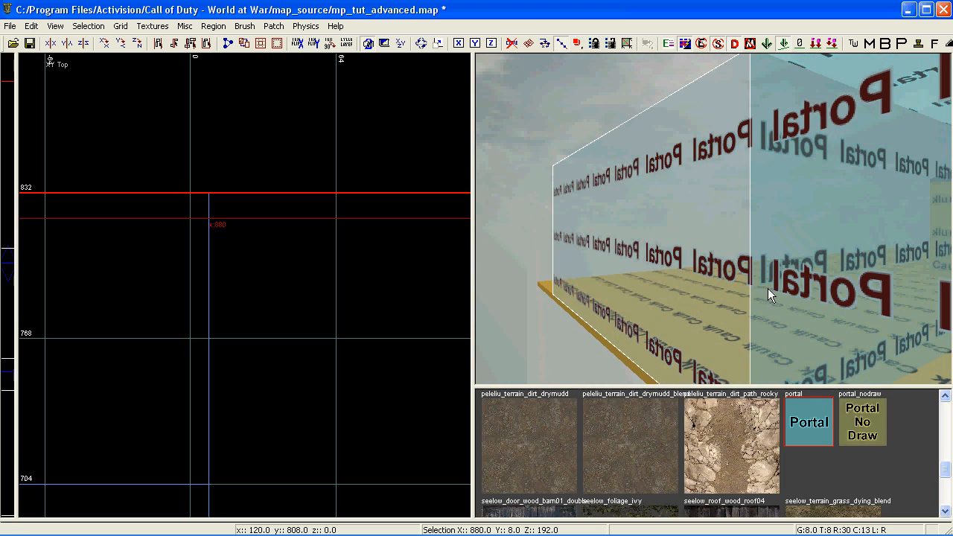
pyautogui.moveTo(665, 265); pyautogui.dragTo(666, 263, button='right')
pyautogui.press('Escape')
# Stretch the 440-unit portal brush along y 832 eastward to meet the outer edge at x 576
pyautogui.moveTo(730, 60)
pyautogui.mouseDown(button='right')
pyautogui.moveTo(723, 220)
pyautogui.moveTo(687, 221)
pyautogui.mouseUp(button='right')
pyautogui.keyDown('shift'); pyautogui.click(687, 221); pyautogui.keyUp('shift')
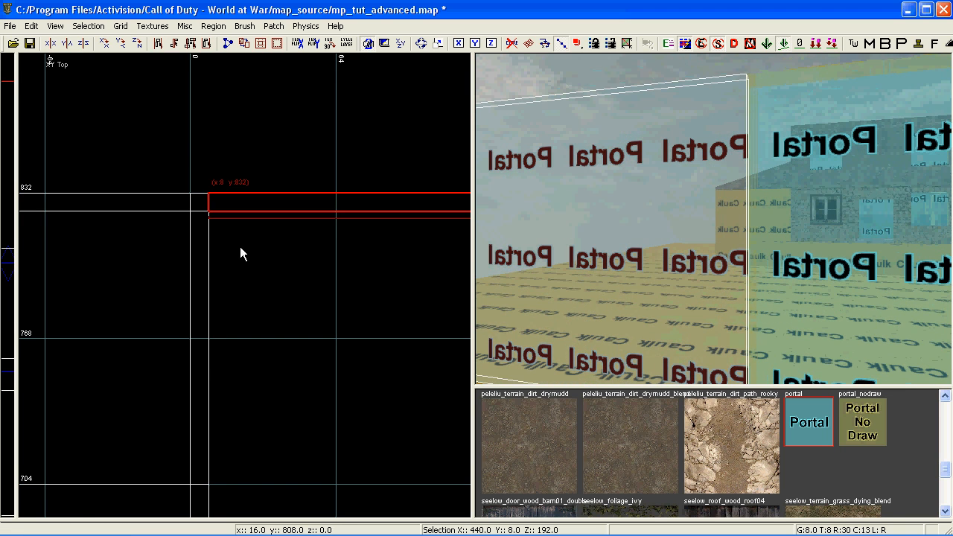
pyautogui.scroll(-5, 239, 246)
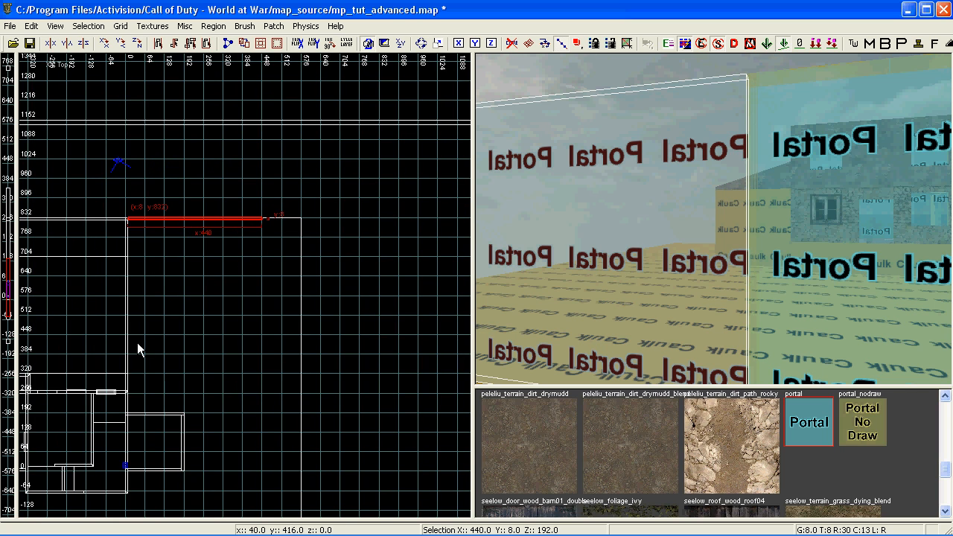
pyautogui.scroll(5, 276, 221)
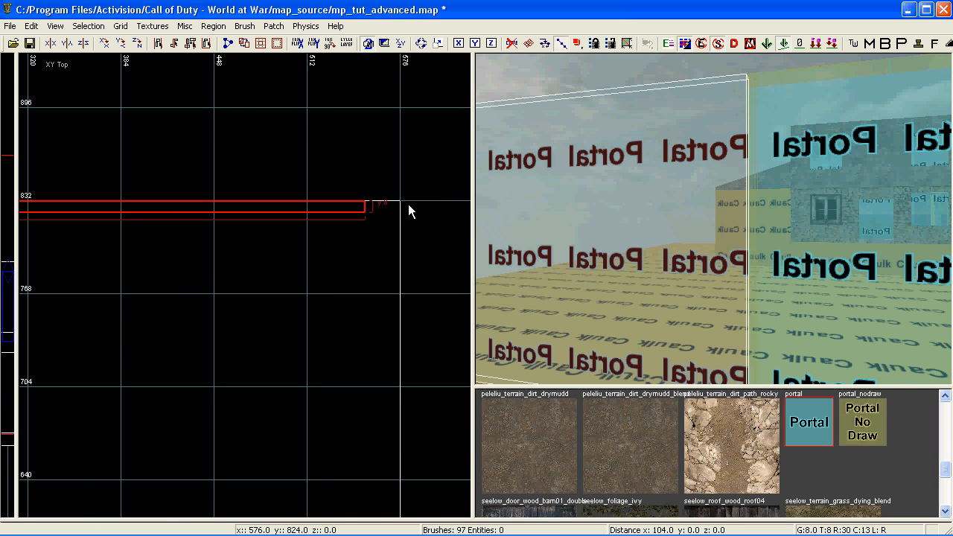
# Draw an 8-unit-wide, 192-unit-high portal_nodraw brush along x 568 to 576, running from the northern portal brush down to y 64
pyautogui.moveTo(434, 201)
pyautogui.mouseDown()
pyautogui.moveTo(400, 251)
pyautogui.moveTo(385, 501)
pyautogui.moveTo(393, 519)
pyautogui.mouseUp()
pyautogui.click(857, 437)
pyautogui.press('Escape')
pyautogui.scroll(-3, 320, 334)
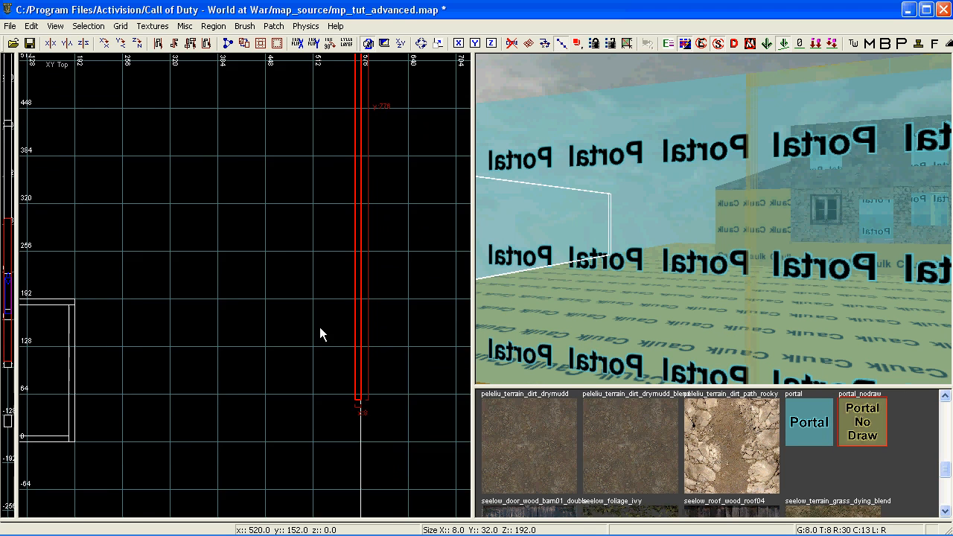
pyautogui.scroll(3, 298, 331)
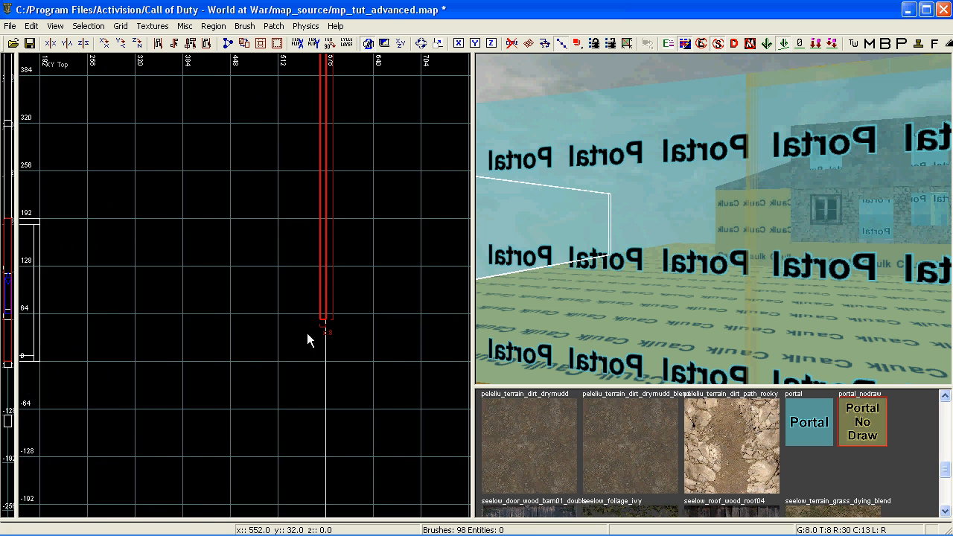
pyautogui.scroll(-3, 305, 317)
pyautogui.moveTo(300, 309); pyautogui.dragTo(362, 300, button='right')
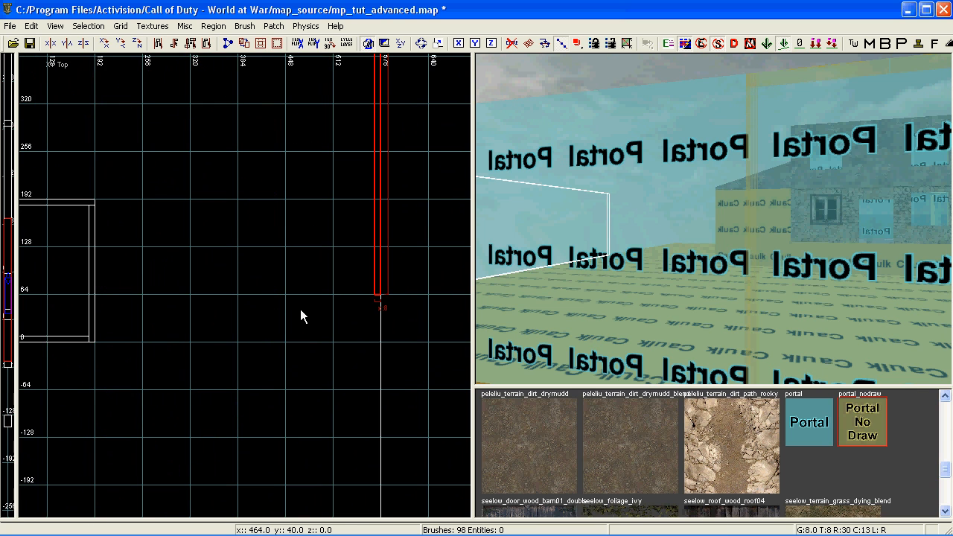
pyautogui.scroll(1, 118, 289)
pyautogui.press('Escape')
# Draw a connecting brush along y 64 from the small building's east wall to the new eastern portal brush
pyautogui.moveTo(99, 292)
pyautogui.mouseDown()
pyautogui.moveTo(469, 293)
pyautogui.moveTo(374, 295)
pyautogui.mouseUp()
pyautogui.moveTo(666, 263); pyautogui.dragTo(667, 263, button='right')
pyautogui.scroll(-2, 224, 290)
pyautogui.scroll(2, 177, 290)
pyautogui.press('Escape')
# Draw the covering brush over the enclosed yard and fit its extents and height using the other orthographic views
pyautogui.moveTo(198, 193)
pyautogui.mouseDown()
pyautogui.moveTo(322, 308)
pyautogui.moveTo(311, 326)
pyautogui.moveTo(471, 262)
pyautogui.moveTo(364, 263)
pyautogui.mouseUp()
pyautogui.hotkey('ctrl', 'Tab')
pyautogui.hotkey('ctrl', 'Tab')
pyautogui.hotkey('ctrl', 'Tab')
pyautogui.scroll(-3, 137, 206)
pyautogui.press('Escape')
pyautogui.moveTo(85, 200)
pyautogui.mouseDown()
pyautogui.moveTo(279, 232)
pyautogui.moveTo(298, 263)
pyautogui.moveTo(333, 233)
pyautogui.mouseUp()
pyautogui.moveTo(334, 234)
pyautogui.mouseDown(button='right')
pyautogui.moveTo(302, 221)
pyautogui.moveTo(176, 229)
pyautogui.mouseUp(button='right')
pyautogui.moveTo(224, 214); pyautogui.dragTo(175, 214)
pyautogui.moveTo(229, 144)
pyautogui.mouseDown()
pyautogui.moveTo(235, 54)
pyautogui.moveTo(233, 127)
pyautogui.mouseUp()
pyautogui.press('Escape')
# Apply the portal texture to the large faces of the newly drawn brushes and clear the selection
pyautogui.moveTo(664, 310)
pyautogui.mouseDown(button='right')
pyautogui.moveTo(635, 304)
pyautogui.moveTo(694, 330)
pyautogui.moveTo(749, 300)
pyautogui.moveTo(740, 275)
pyautogui.moveTo(749, 310)
pyautogui.moveTo(750, 261)
pyautogui.mouseUp(button='right')
pyautogui.keyDown('ctrl'); pyautogui.keyDown('shift'); pyautogui.click(694, 329); pyautogui.keyUp('shift'); pyautogui.keyUp('ctrl')
pyautogui.keyDown('ctrl'); pyautogui.keyDown('shift'); pyautogui.click(738, 314); pyautogui.keyUp('shift'); pyautogui.keyUp('ctrl')
pyautogui.click(792, 435)
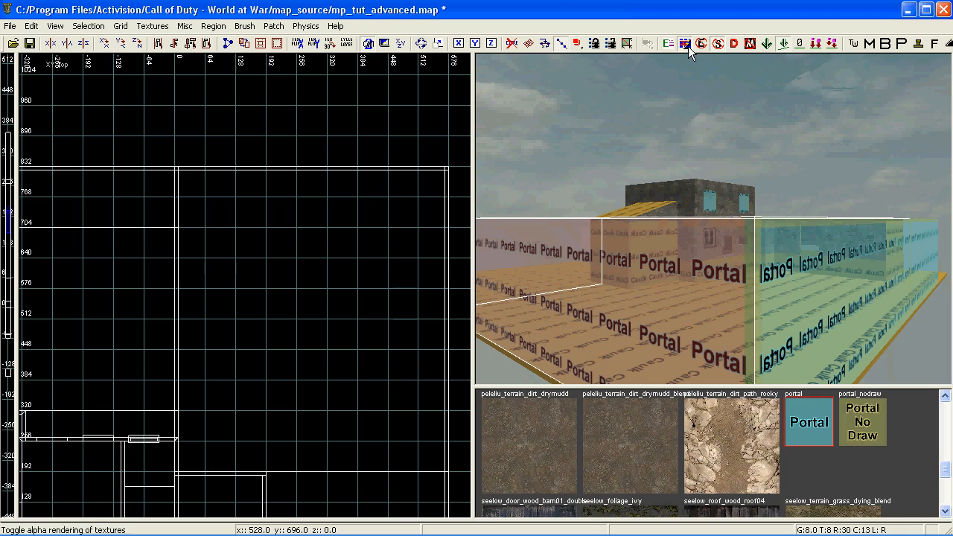
pyautogui.press('Escape')
pyautogui.moveTo(769, 196); pyautogui.dragTo(767, 238, button='right')
# Save the map, switch to Launcher, clear its console, compile the BSP of mp_tut_advanced and review the log
pyautogui.click(33, 49)
pyautogui.click(342, 523)
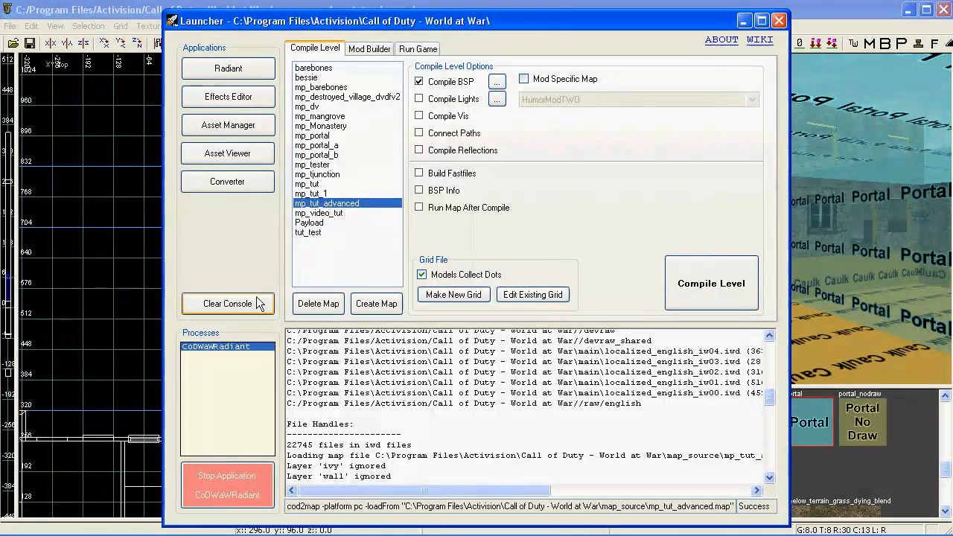
pyautogui.click(259, 303)
pyautogui.click(711, 283)
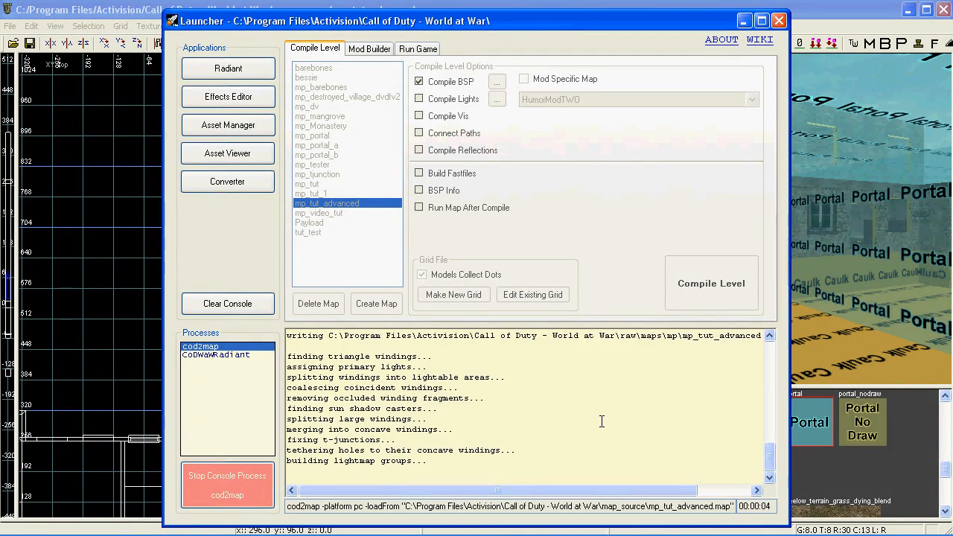
pyautogui.scroll(10, 601, 421)
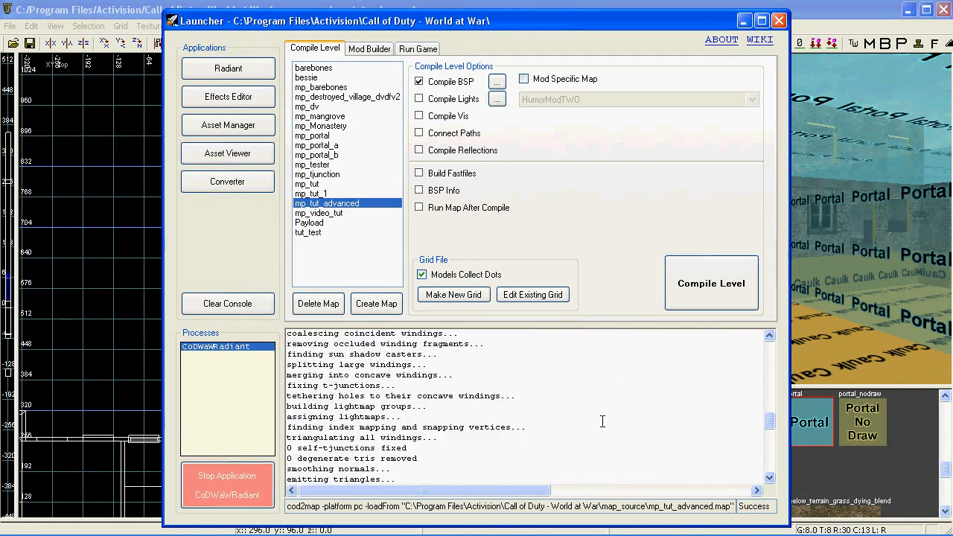
pyautogui.scroll(5, 603, 422)
# Return to Radiant and inspect the portal walls around the building from outside and inside
pyautogui.click(836, 292)
pyautogui.moveTo(836, 292); pyautogui.dragTo(753, 356, button='right')
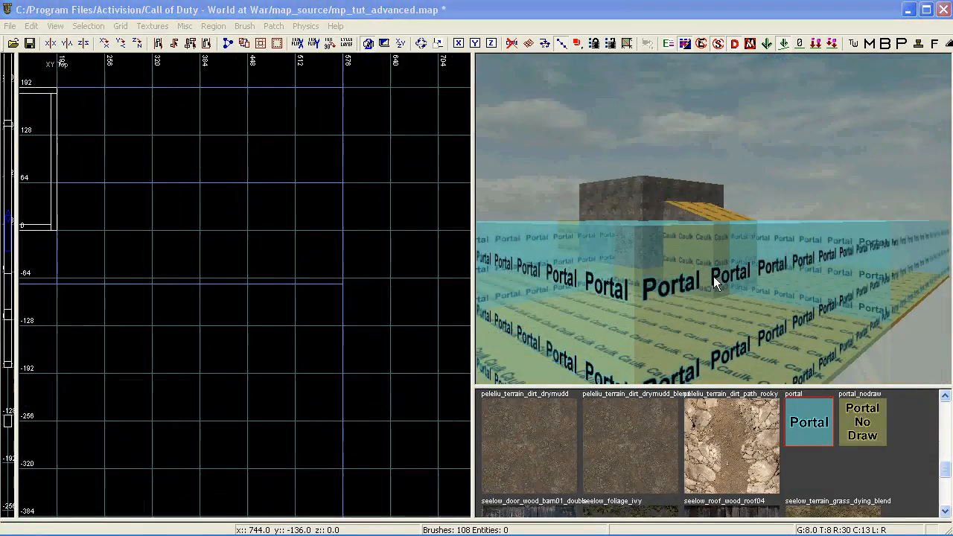
pyautogui.moveTo(714, 277); pyautogui.dragTo(712, 272, button='right')
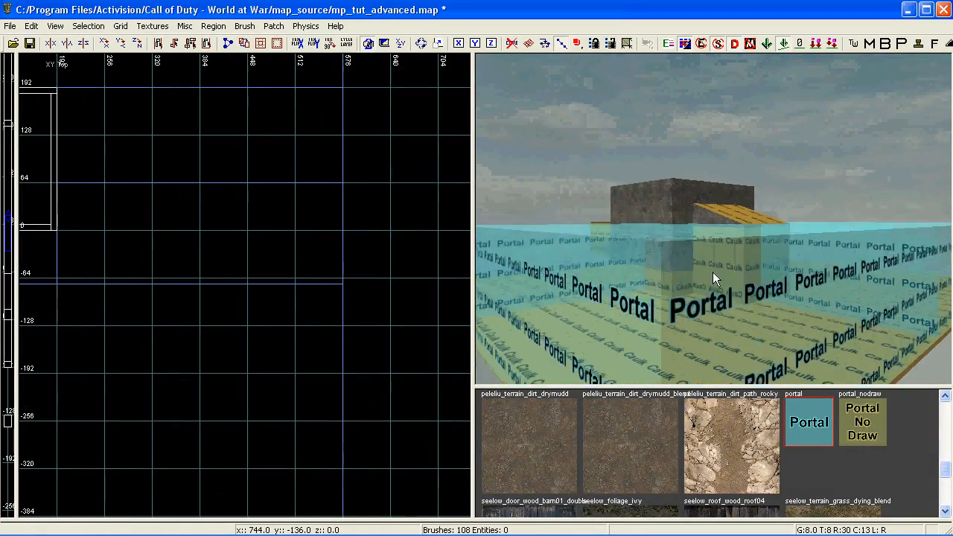
pyautogui.keyDown('shift'); pyautogui.click(712, 272); pyautogui.keyUp('shift')
pyautogui.moveTo(705, 338)
pyautogui.mouseDown(button='right')
pyautogui.moveTo(724, 338)
pyautogui.moveTo(717, 329)
pyautogui.mouseUp(button='right')
pyautogui.press('Escape')
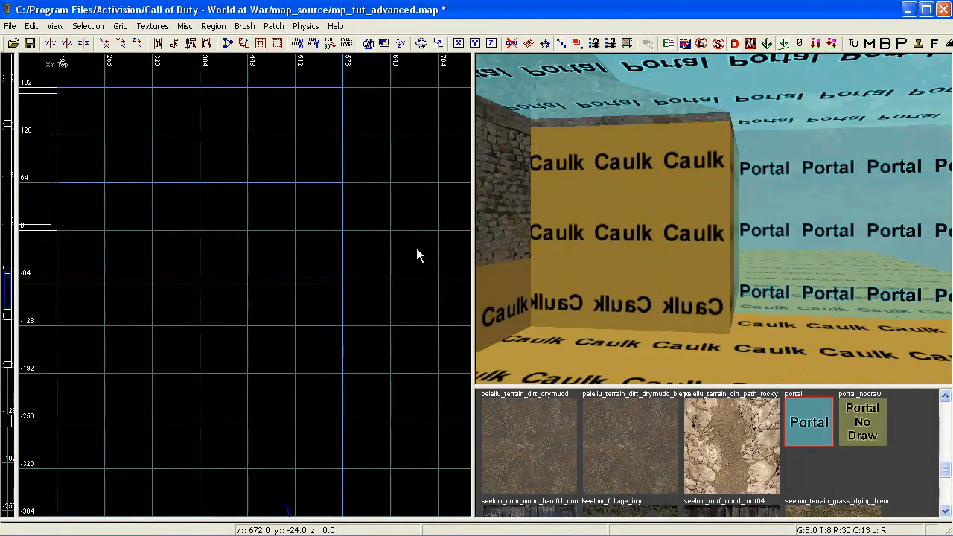
# Save the map, recompile mp_tut_advanced in Launcher with a cleared console, and check the log for portal errors
pyautogui.click(29, 43)
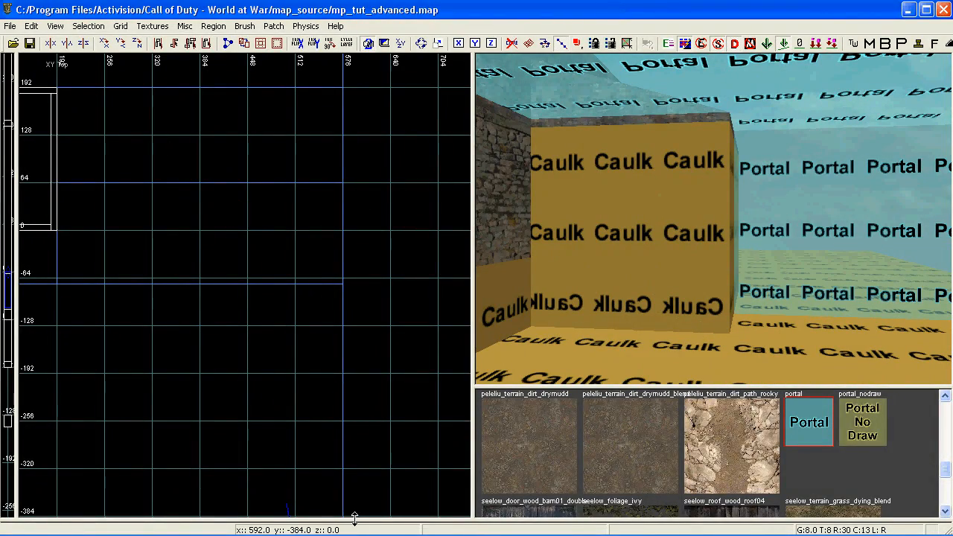
pyautogui.click(335, 525)
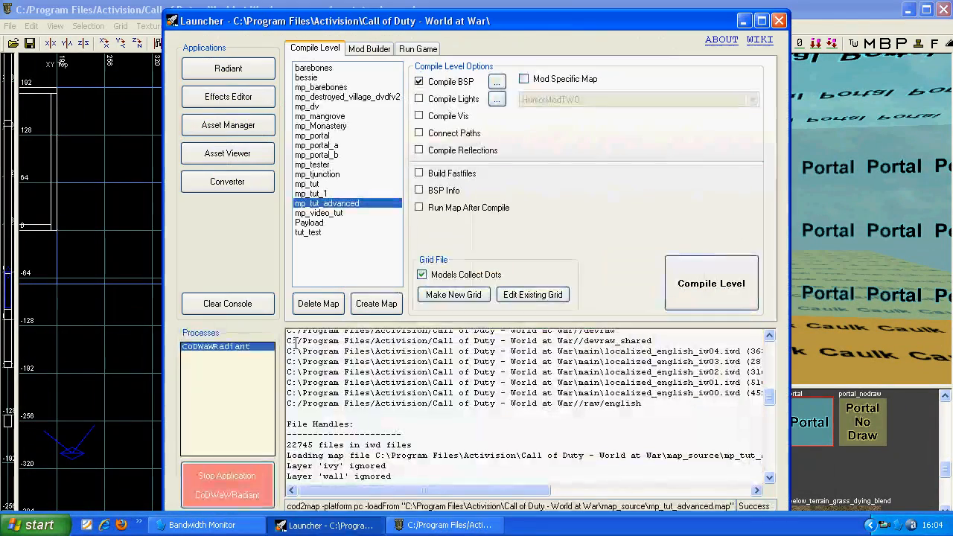
pyautogui.click(230, 299)
pyautogui.click(664, 286)
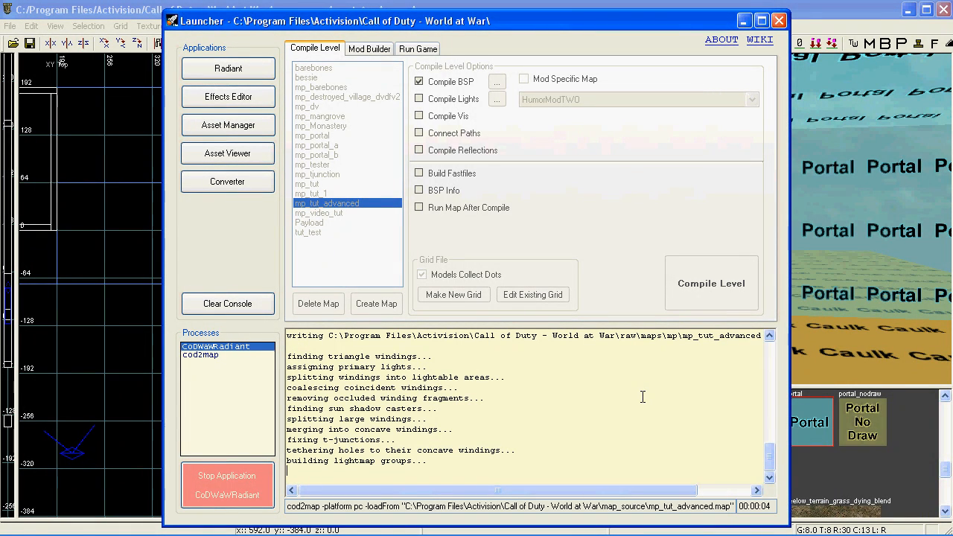
pyautogui.scroll(5, 643, 397)
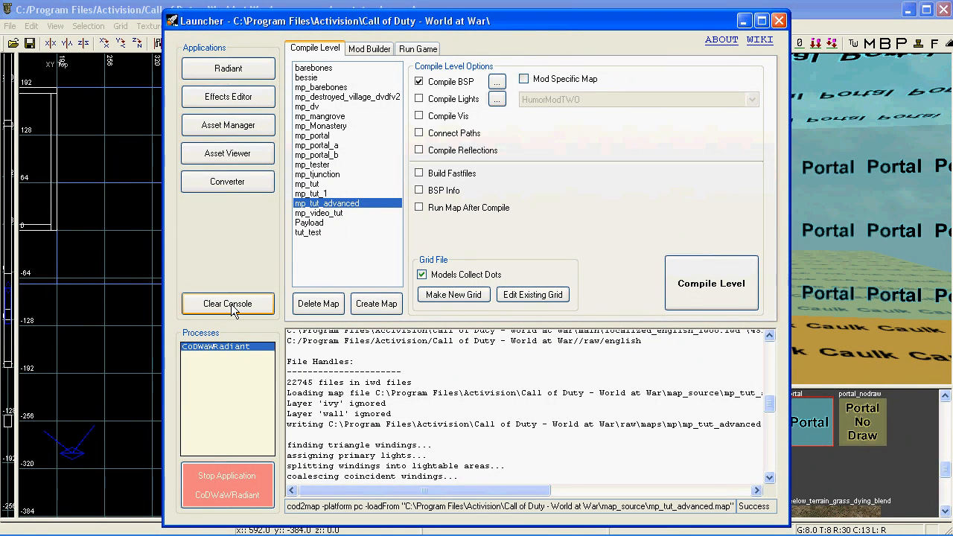
# In Radiant, shorten the 440-unit portal brush at its southern end to leave a narrow gap at the corner
pyautogui.click(81, 267)
pyautogui.moveTo(608, 307); pyautogui.dragTo(608, 297, button='right')
pyautogui.keyDown('shift'); pyautogui.click(610, 233); pyautogui.keyUp('shift')
pyautogui.scroll(-3, 228, 314)
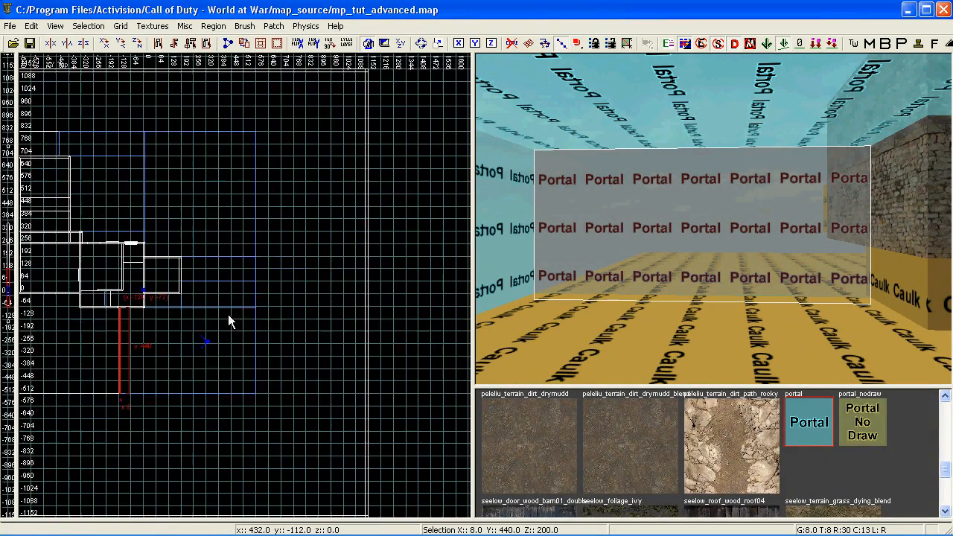
pyautogui.scroll(10, 259, 323)
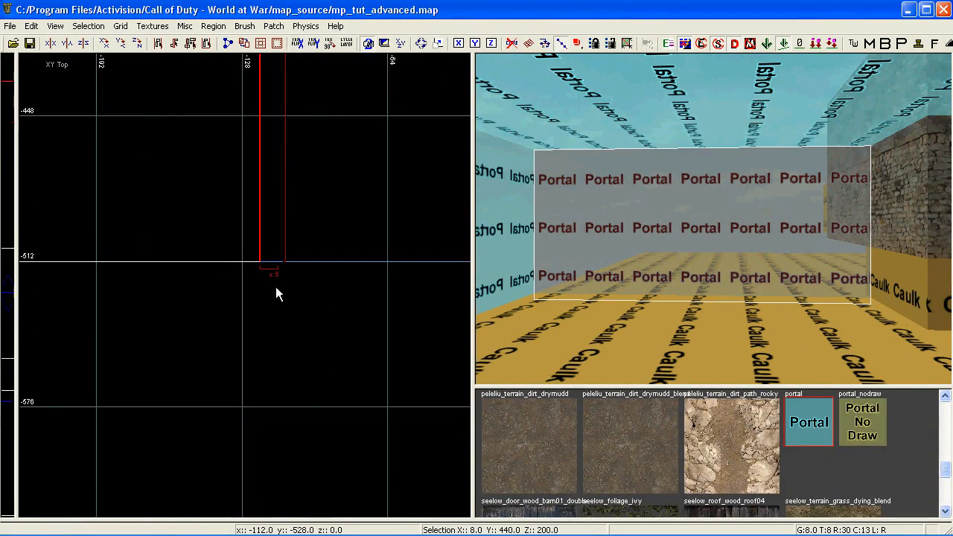
pyautogui.moveTo(257, 280); pyautogui.dragTo(268, 259)
pyautogui.press('Escape')
pyautogui.moveTo(674, 247); pyautogui.dragTo(642, 252, button='right')
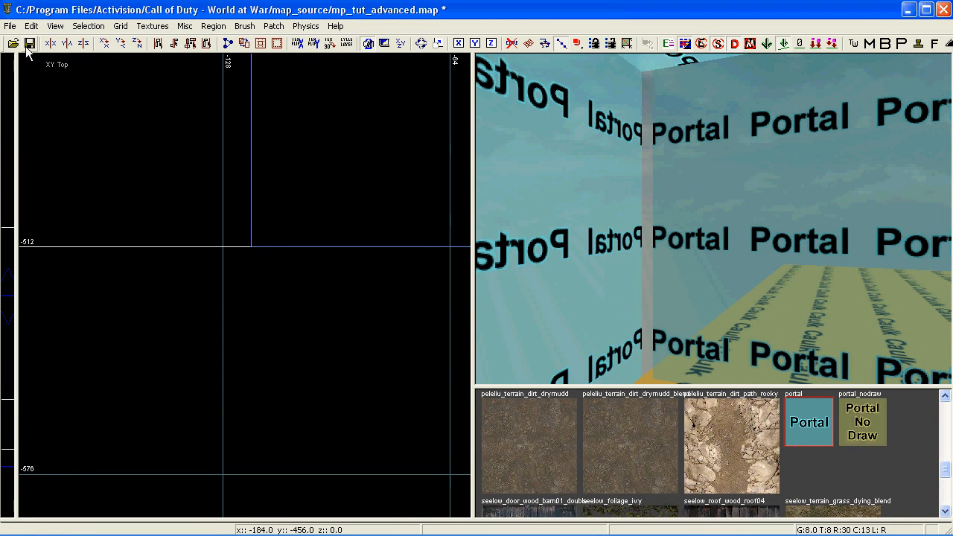
# Save the map, recompile mp_tut_advanced in Launcher, and highlight the first portal error in the log
pyautogui.click(337, 526)
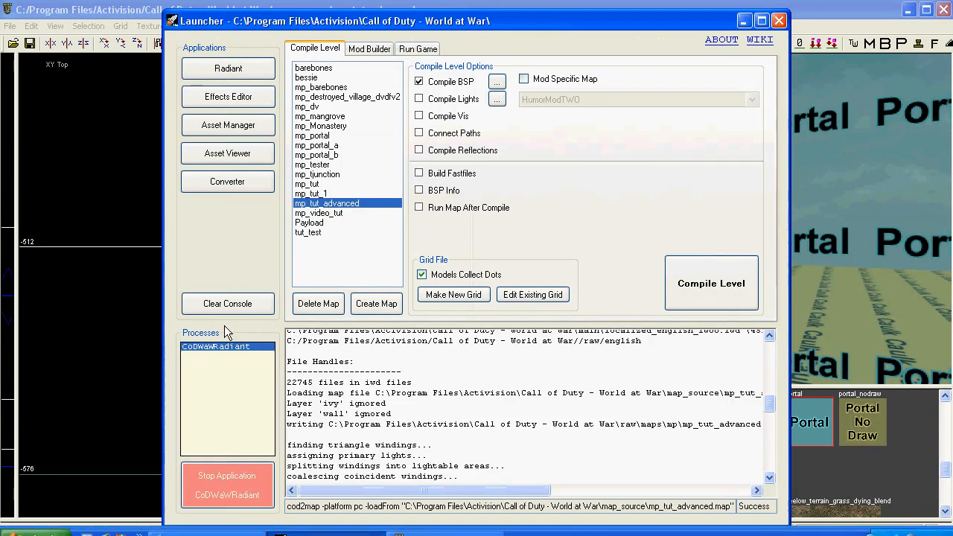
pyautogui.click(712, 284)
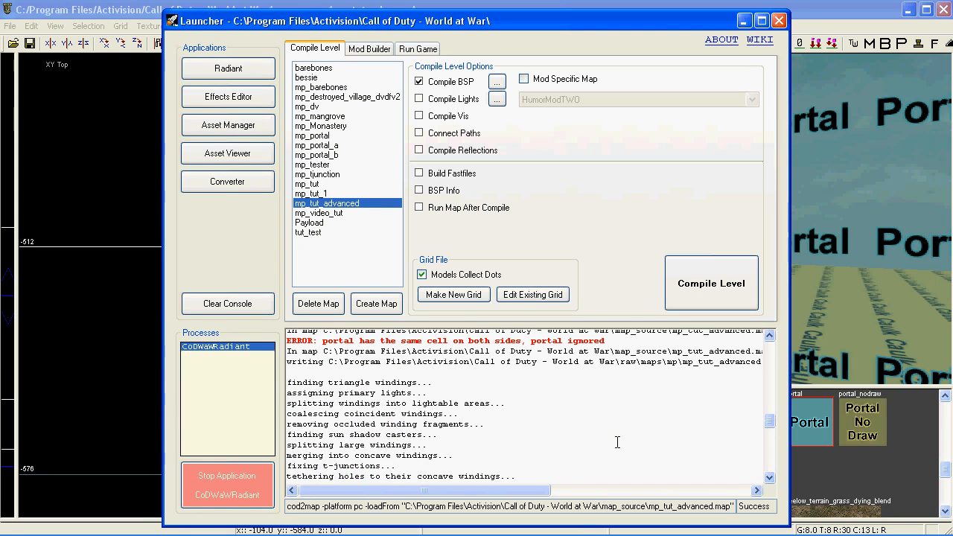
pyautogui.scroll(2, 617, 443)
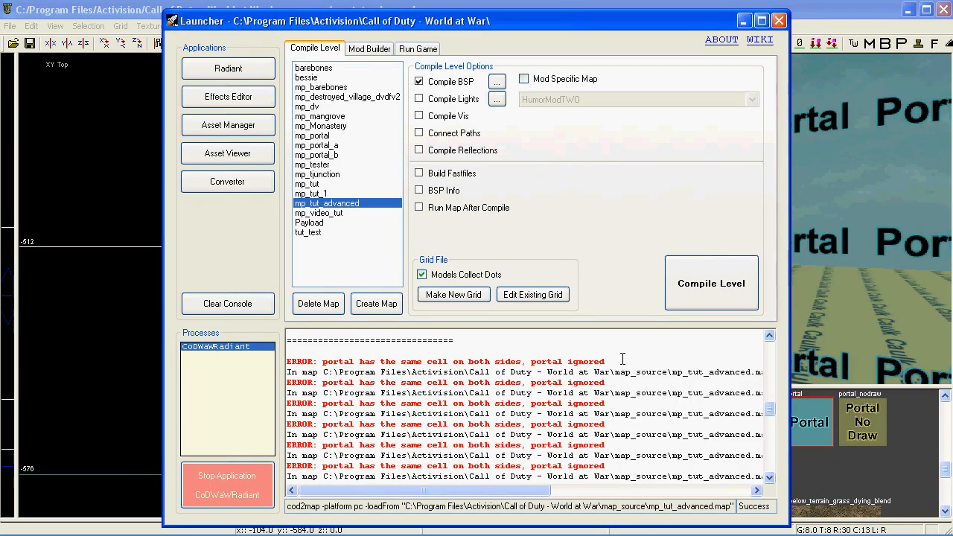
pyautogui.moveTo(607, 362); pyautogui.dragTo(289, 356)
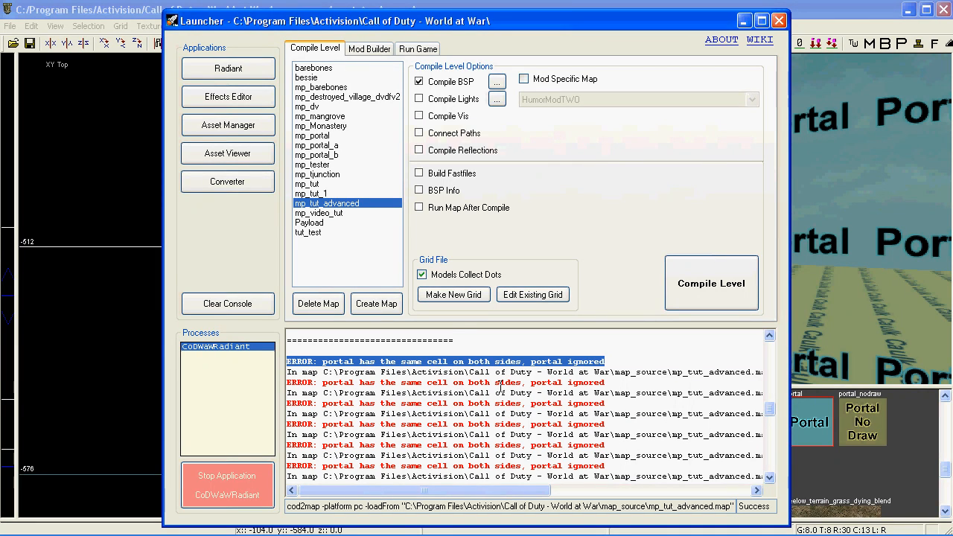
# Return to Radiant and extend the shortened portal brush back to the corner to close the gap
pyautogui.click(814, 321)
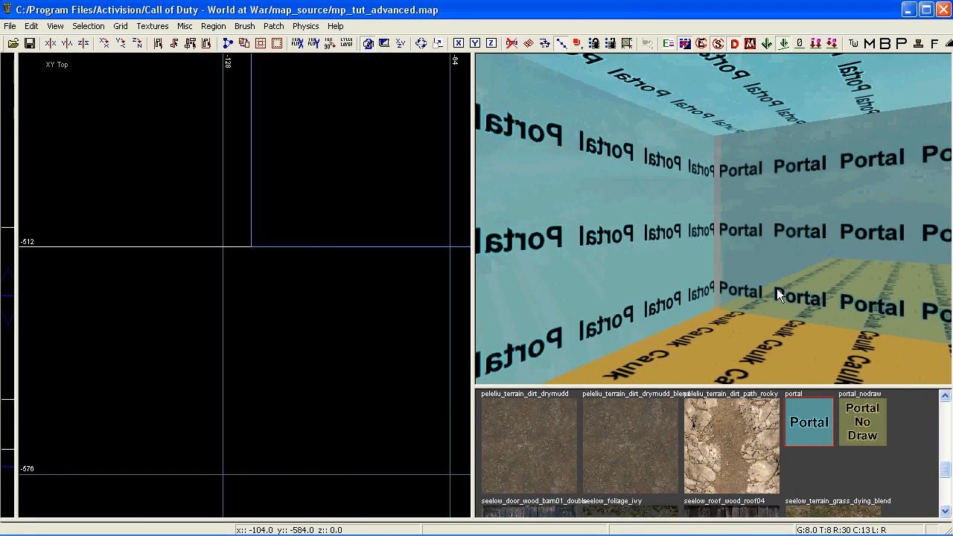
pyautogui.press('Up')
pyautogui.keyDown('shift'); pyautogui.click(682, 257); pyautogui.keyUp('shift')
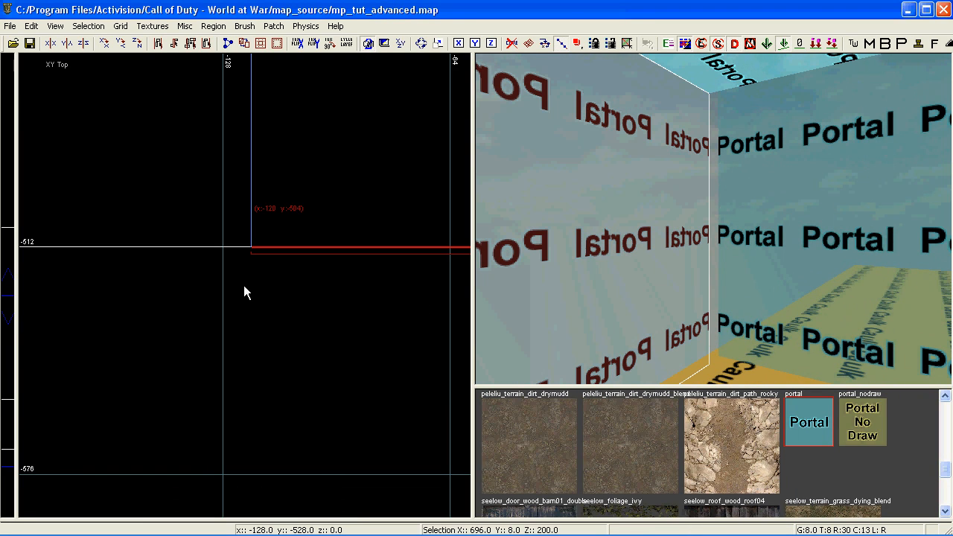
pyautogui.press('Escape')
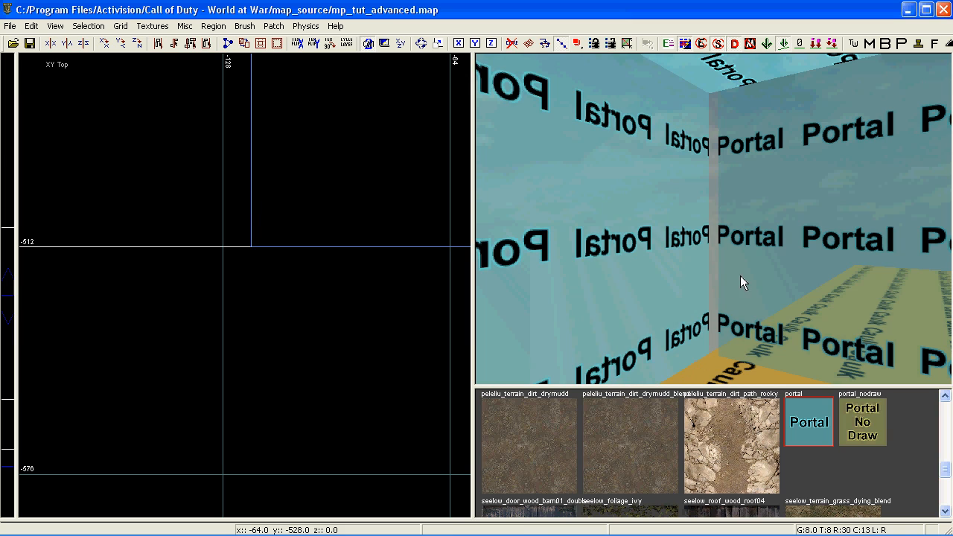
pyautogui.keyDown('shift'); pyautogui.click(798, 281); pyautogui.keyUp('shift')
pyautogui.scroll(2, 264, 253)
pyautogui.moveTo(240, 223); pyautogui.dragTo(254, 257)
pyautogui.press('Escape')
# Save the map, clear the Launcher console and compile mp_tut_advanced again
pyautogui.click(30, 42)
pyautogui.click(328, 525)
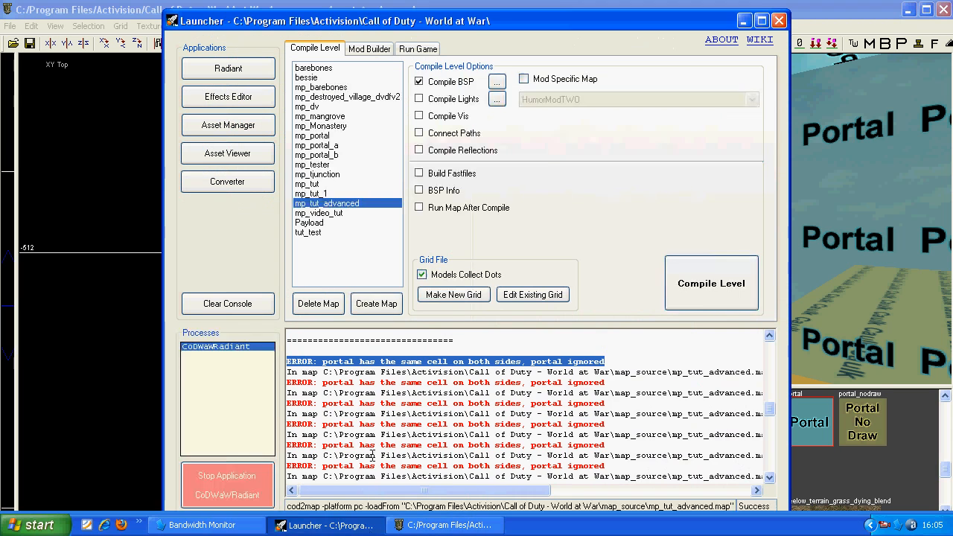
pyautogui.click(238, 304)
pyautogui.click(682, 306)
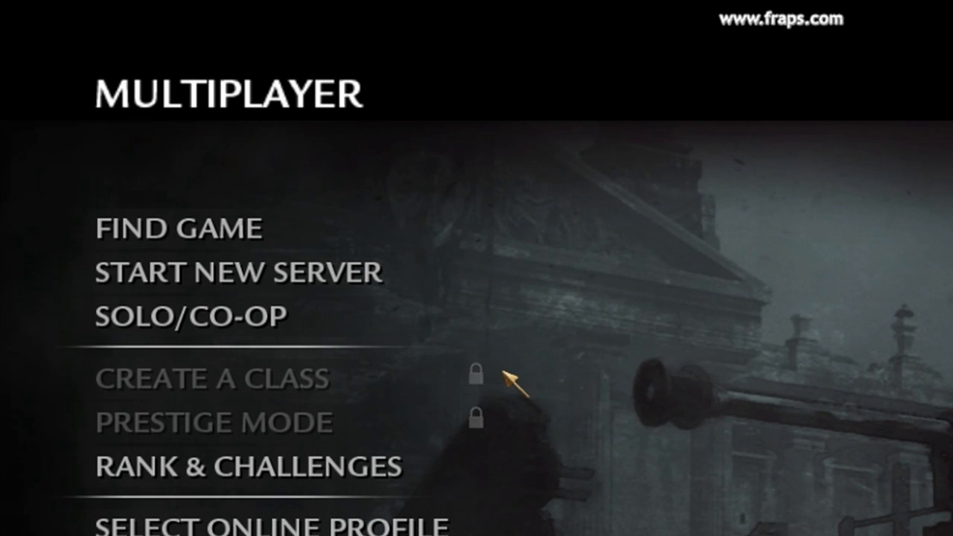
# In the game's multiplayer console, load the map with /devmap mp_tut_advanced and dismiss the team selection
pyautogui.press('`')
pyautogui.write('/')
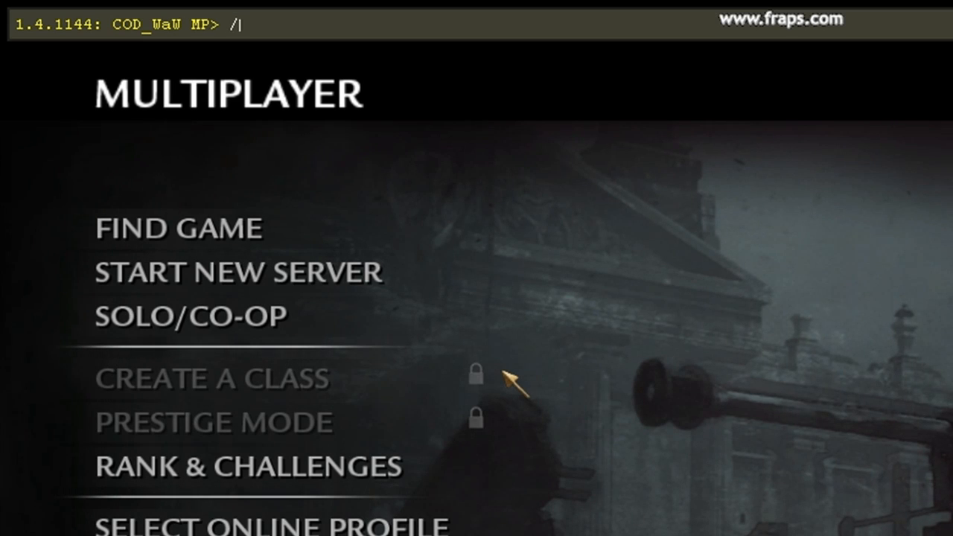
pyautogui.write('devmap mp_tut_advanced')
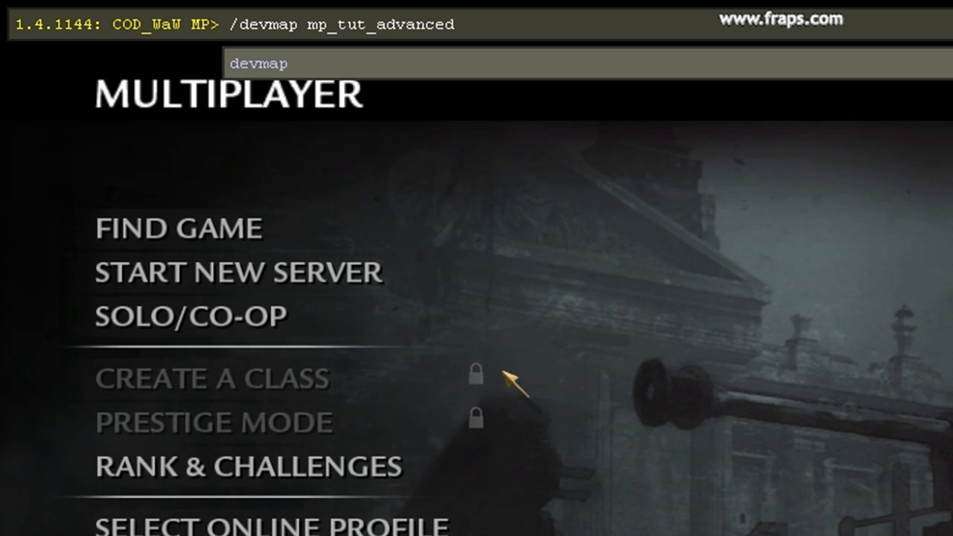
pyautogui.press('Return')
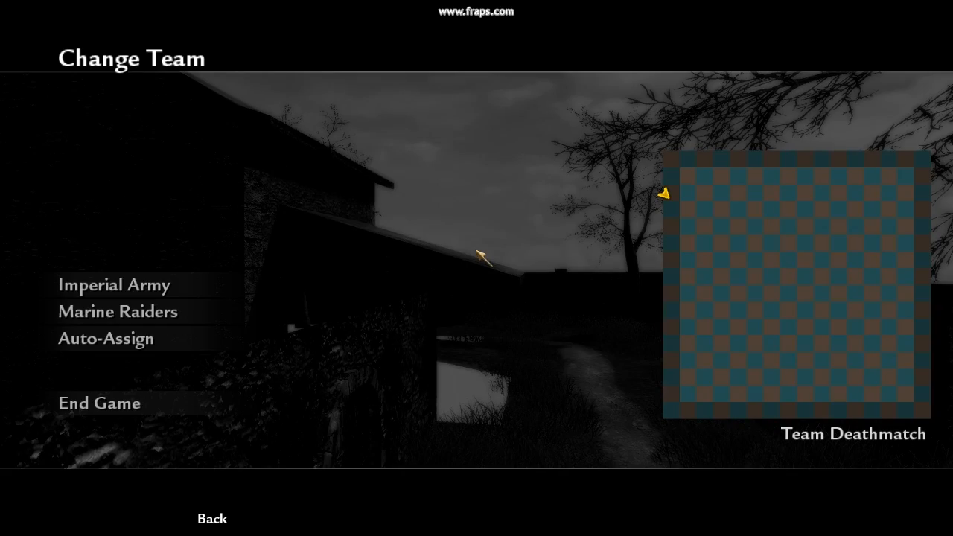
pyautogui.press('Escape')
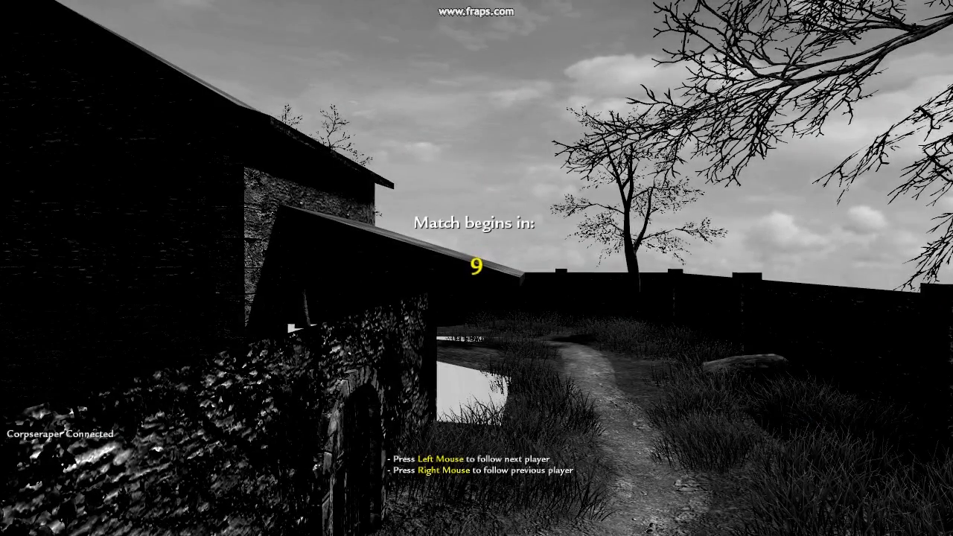
# Turn on the development environment by setting developer to 1 in the console
pyautogui.press('`')
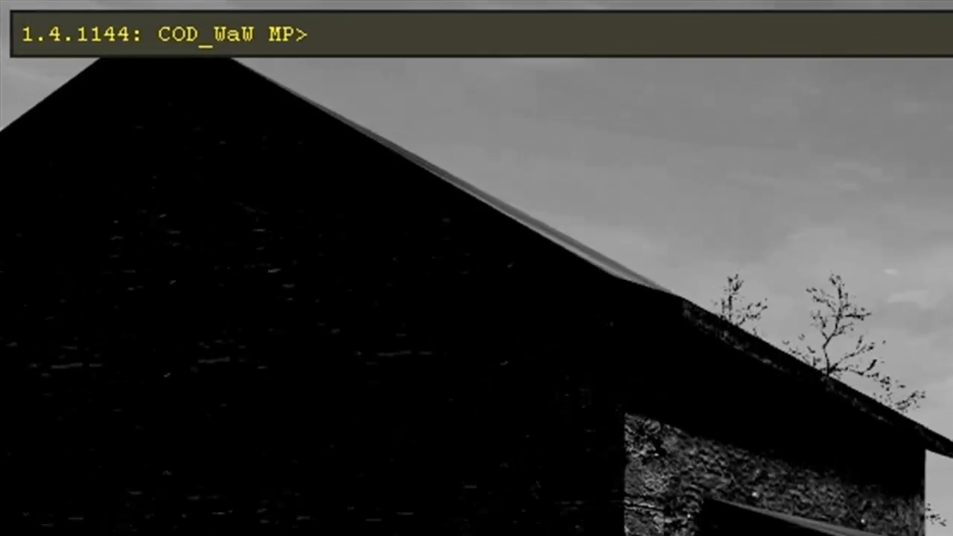
pyautogui.write('/devek')
pyautogui.press('BackSpace')
pyautogui.write('l')
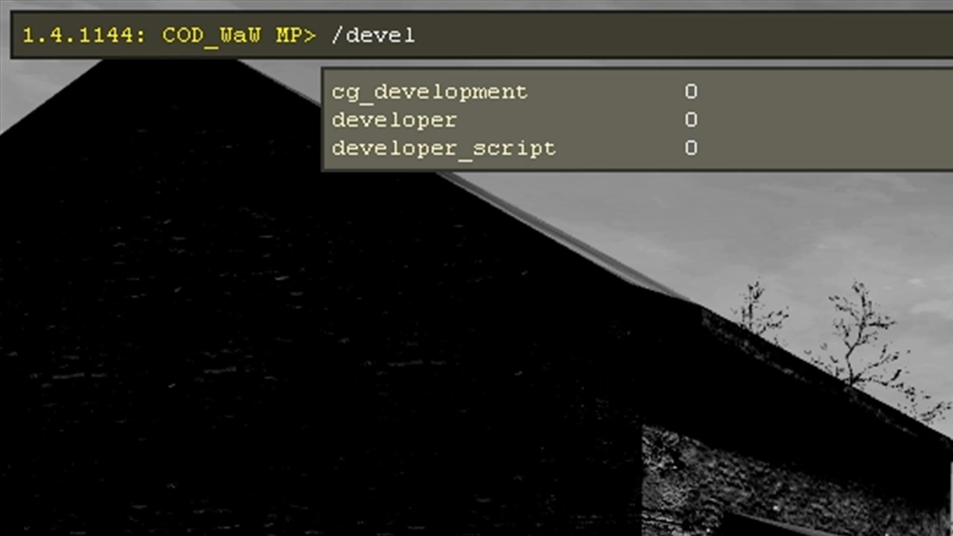
pyautogui.write('oper')
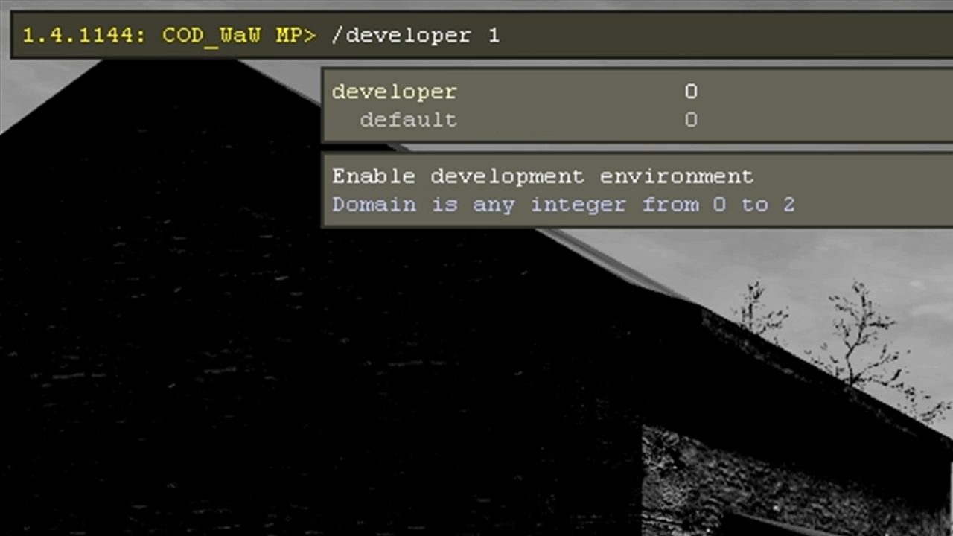
pyautogui.write(' 1')
pyautogui.press('Return')
pyautogui.write('/r_sho')
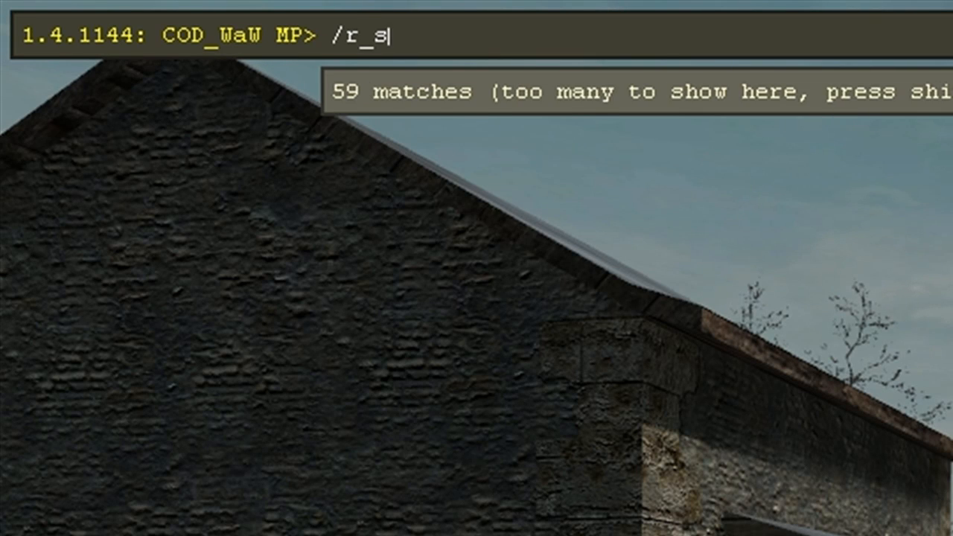
pyautogui.write('wpo')
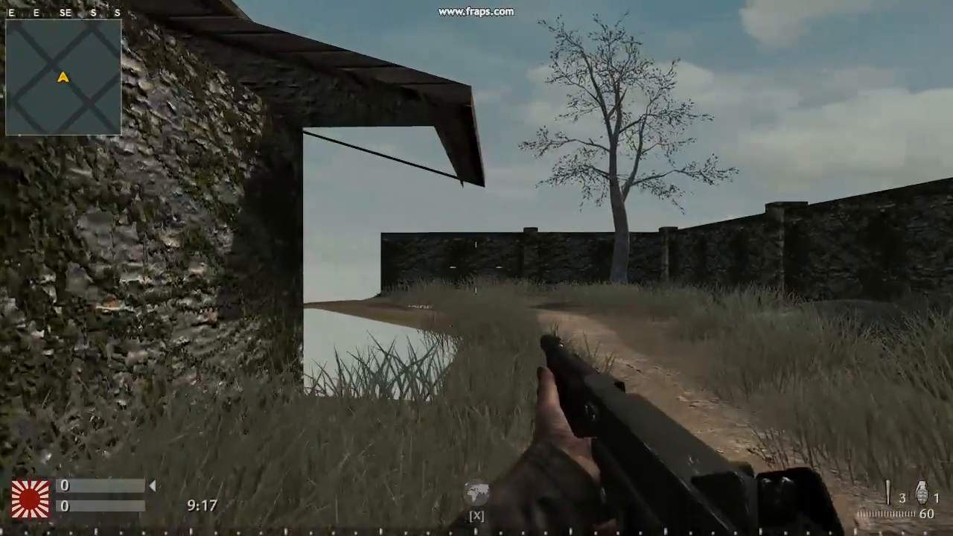
# Walk around the outside of the stone house to examine how the walls and ground are drawn
pyautogui.press('w')
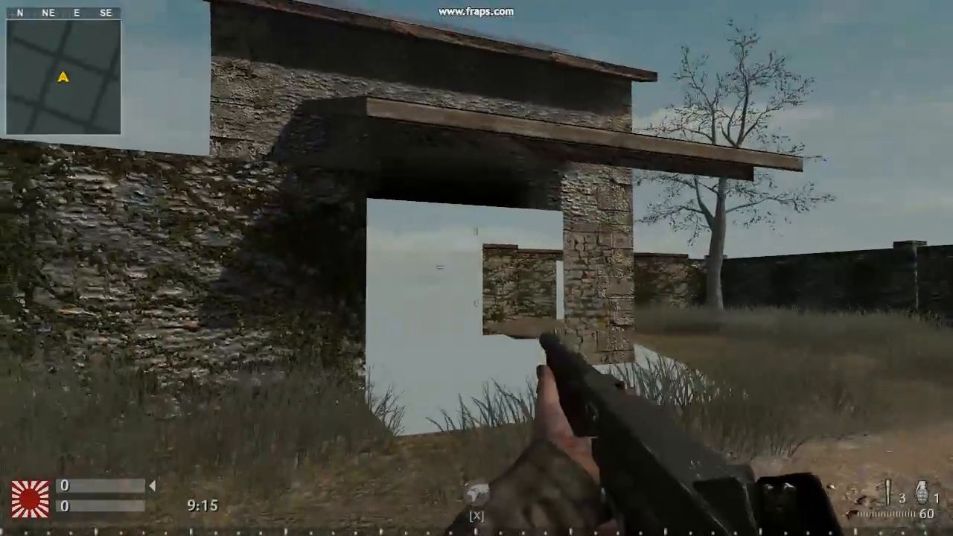
pyautogui.press('r')
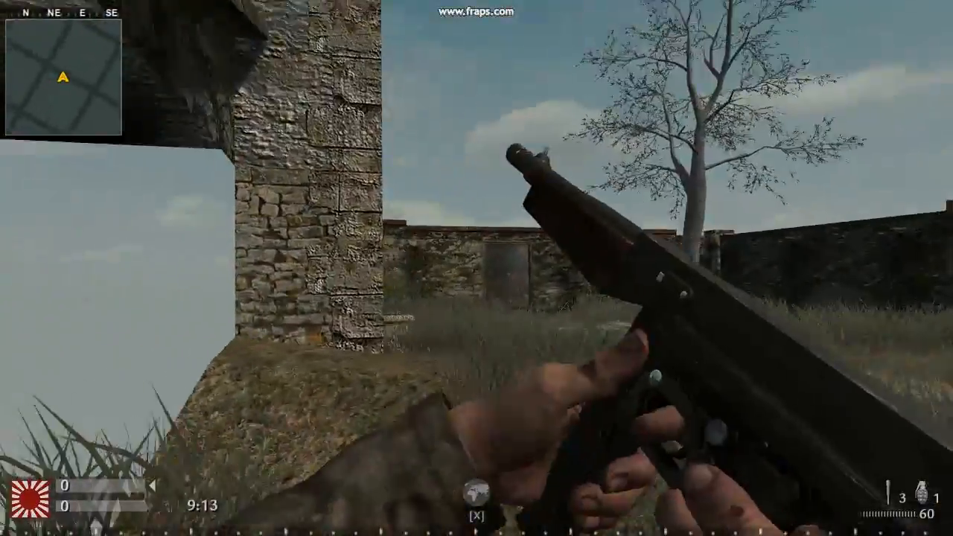
pyautogui.press('w')
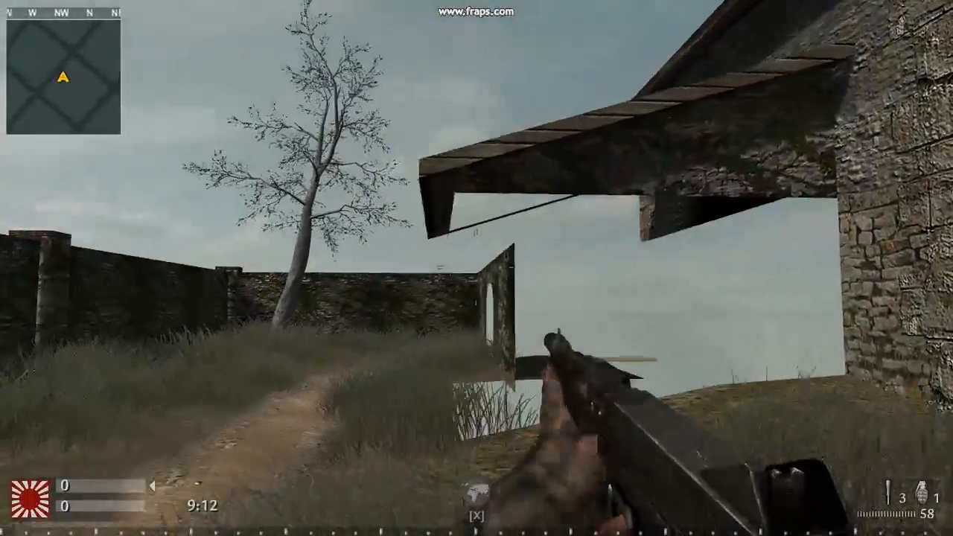
pyautogui.press('w')
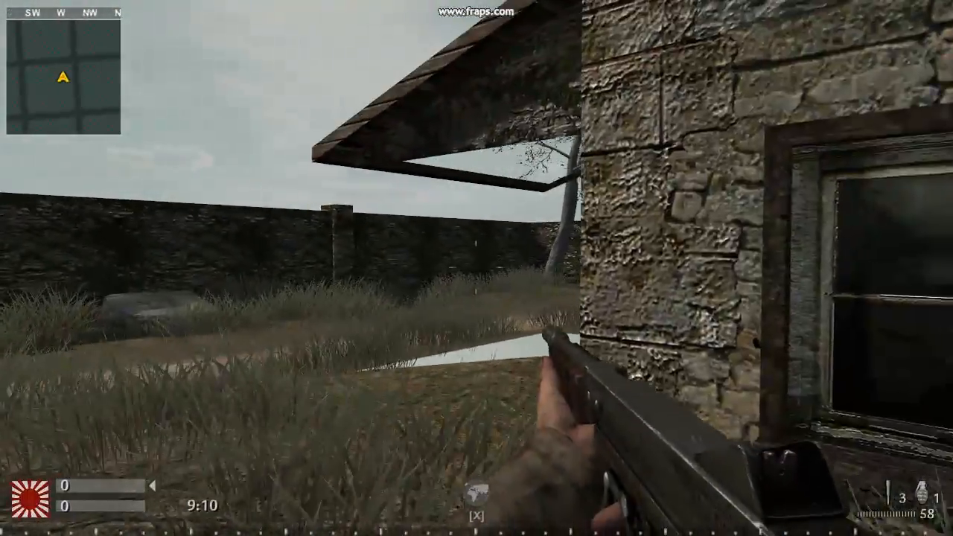
pyautogui.press('a')
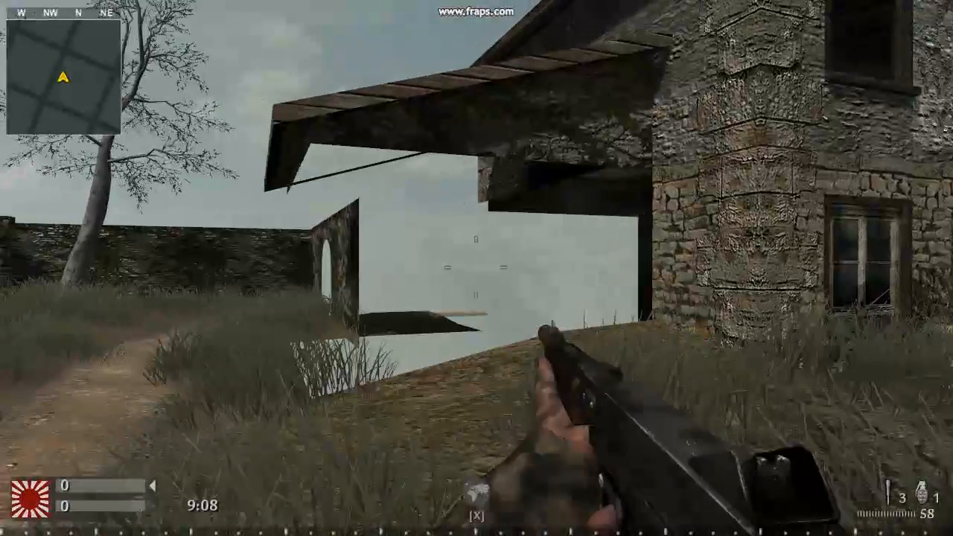
pyautogui.press('d')
pyautogui.press('d')
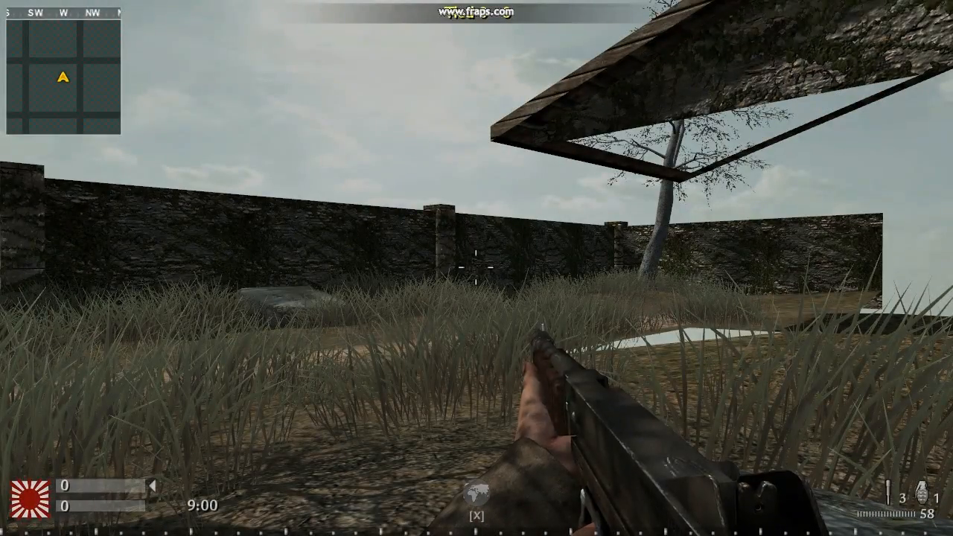
# Turn on the portal debug overlay in the console with /r_showportals 1
pyautogui.write('/')
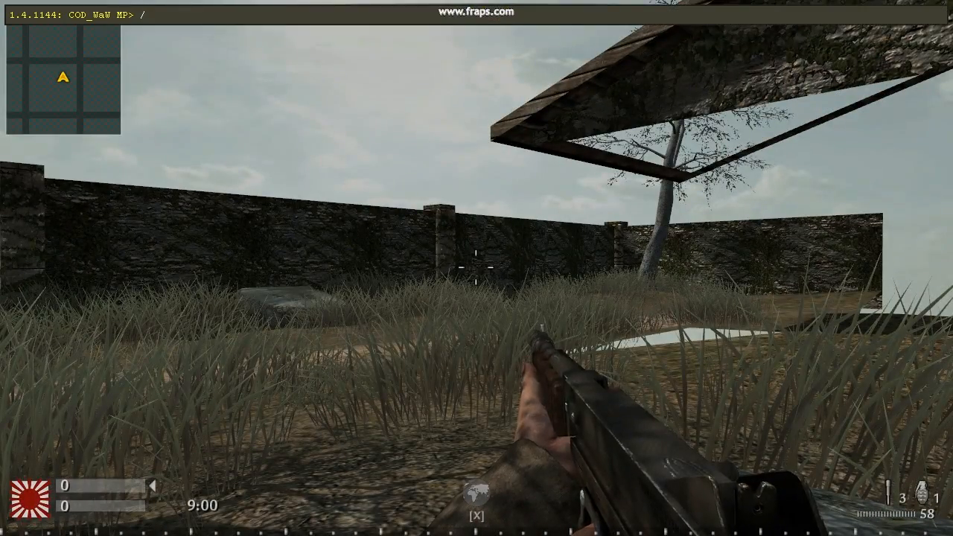
pyautogui.write('r_shopo')
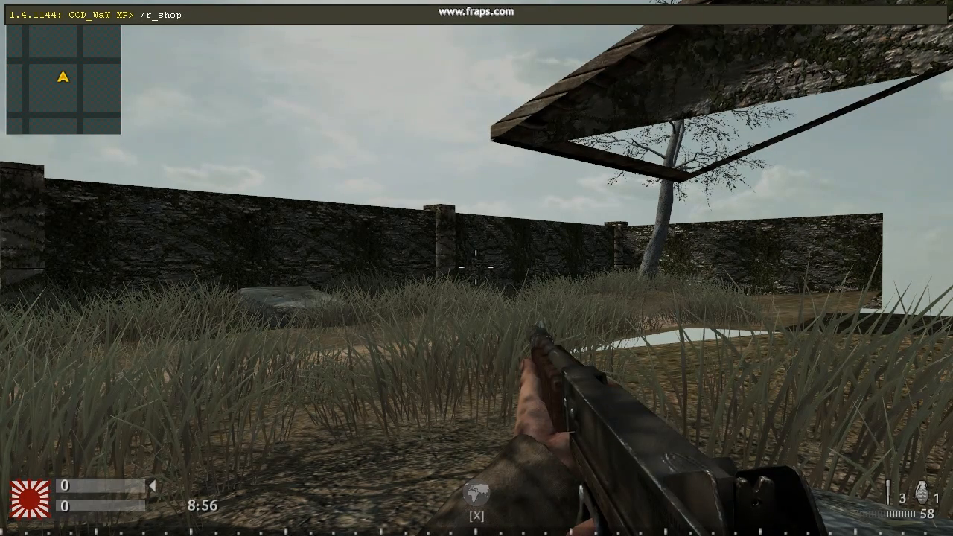
pyautogui.press('BackSpace')
pyautogui.write('wportla')
pyautogui.write('al')
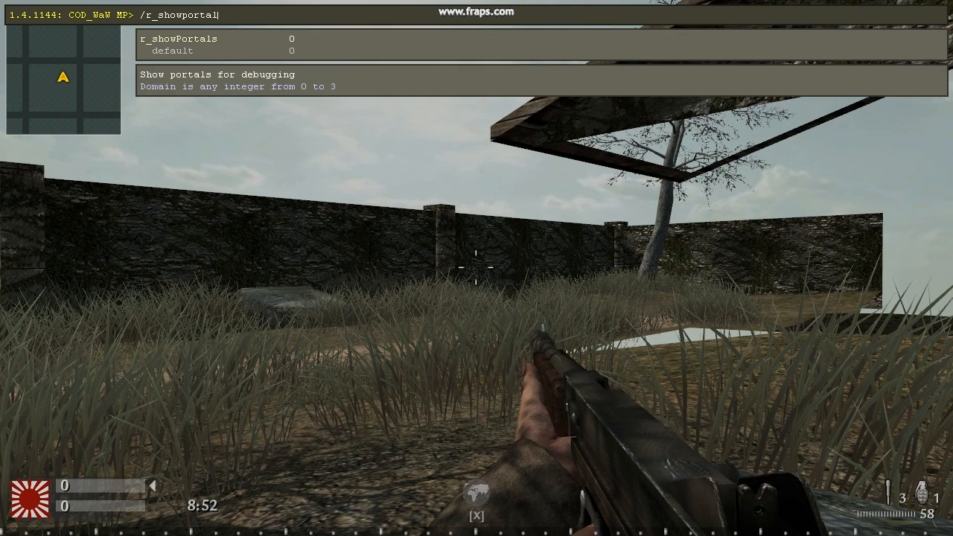
pyautogui.write('s 1')
pyautogui.press('Return')
pyautogui.press('`')
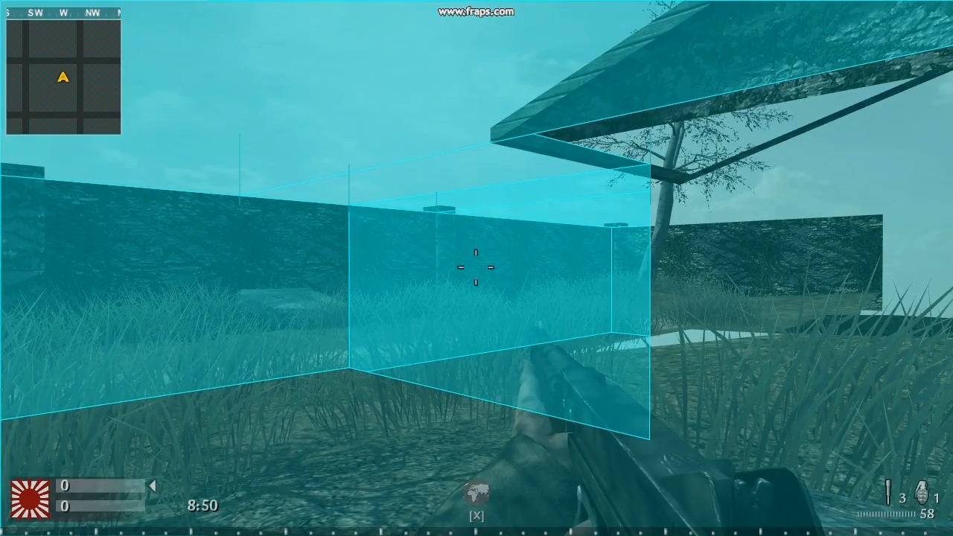
# Move around the corner of the house to examine the highlighted portals in the yard
pyautogui.press('d')
pyautogui.press('s')
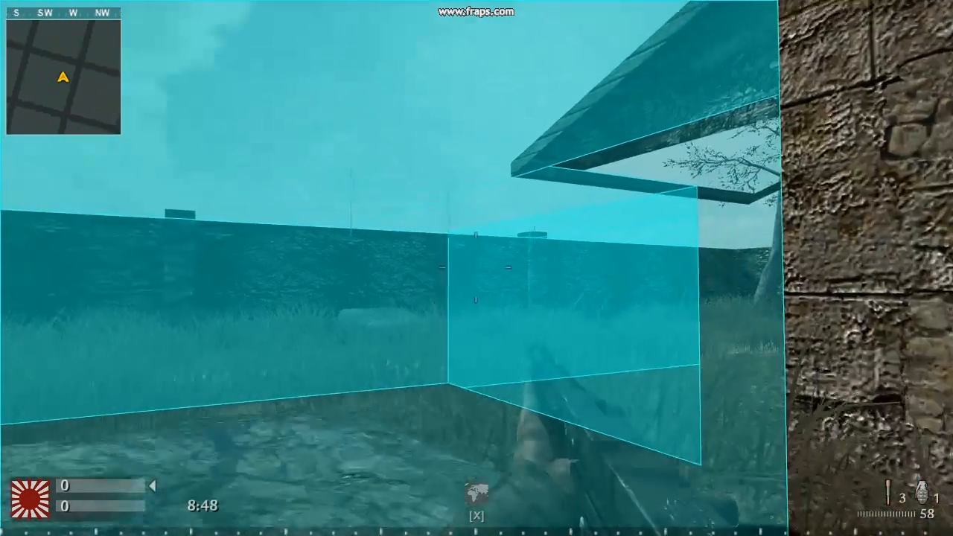
pyautogui.press('s')
pyautogui.press('w')
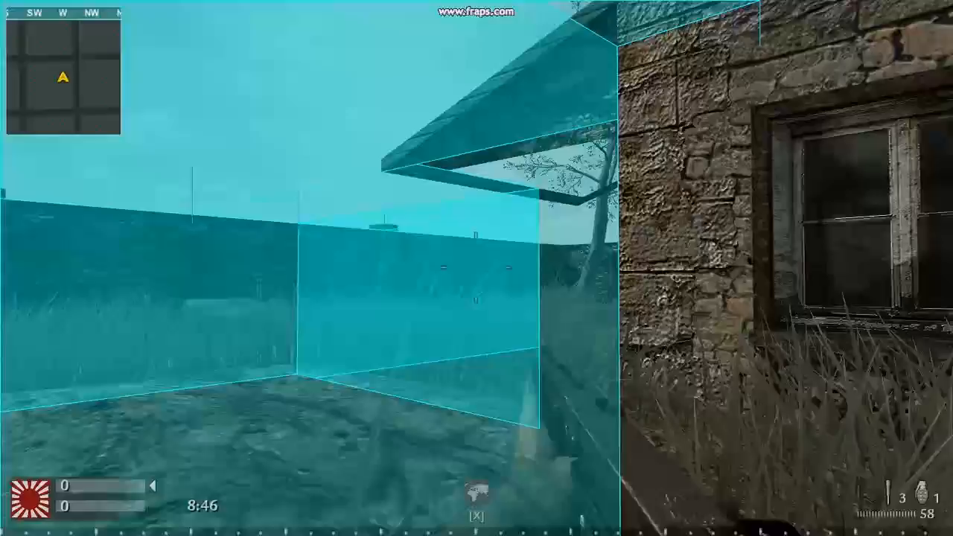
pyautogui.press('s')
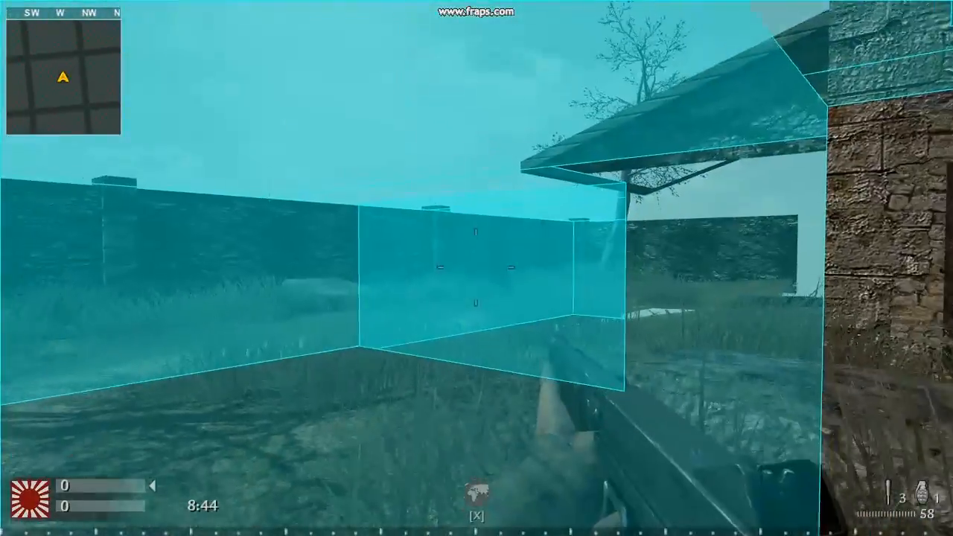
pyautogui.press('d')
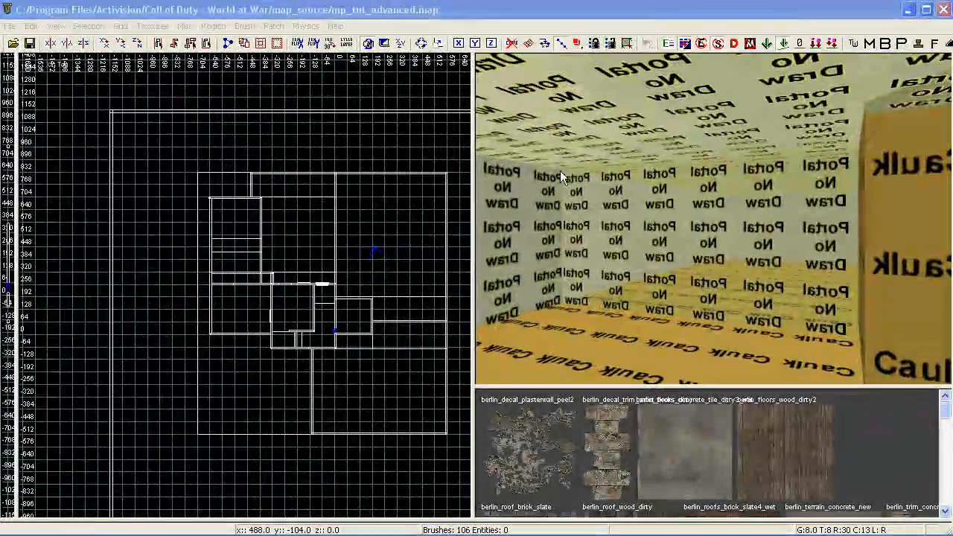
# In Radiant, look around the portal nodraw area with the caulk floor, briefly selecting brushes to inspect them
pyautogui.moveTo(754, 257)
pyautogui.mouseDown(button='right')
pyautogui.moveTo(751, 241)
pyautogui.moveTo(752, 255)
pyautogui.moveTo(765, 244)
pyautogui.mouseUp(button='right')
pyautogui.keyDown('shift'); pyautogui.click(752, 255); pyautogui.keyUp('shift')
pyautogui.press('Escape')
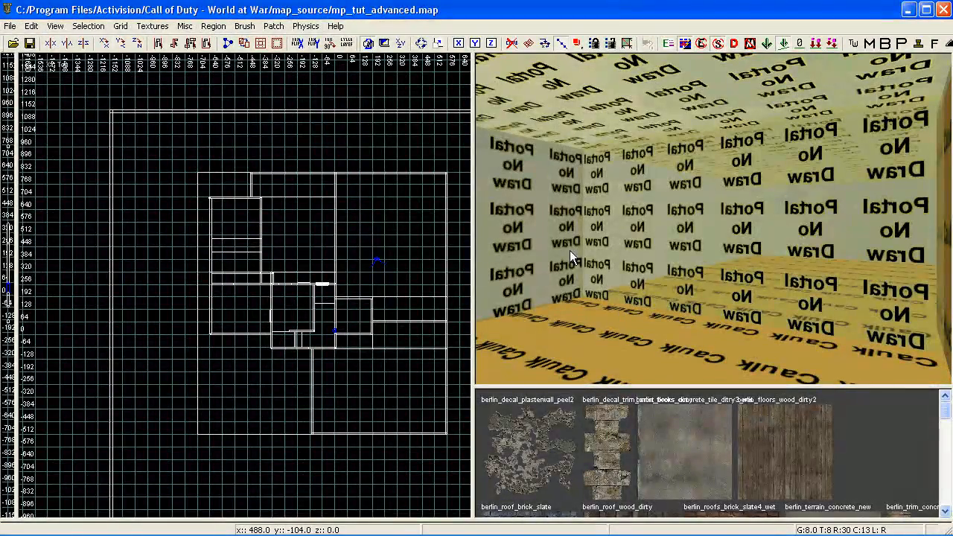
pyautogui.keyDown('shift'); pyautogui.click(586, 271); pyautogui.keyUp('shift')
pyautogui.scroll(1, 394, 348)
pyautogui.scroll(1, 394, 348)
pyautogui.press('Escape')
pyautogui.moveTo(733, 289); pyautogui.dragTo(732, 281, button='right')
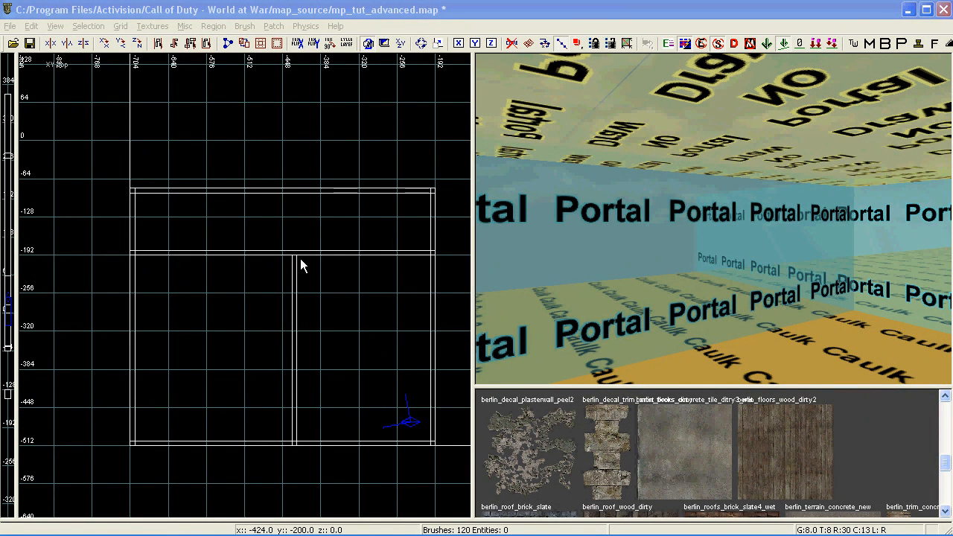
# Examine the three separate cells that the two portal brushes divide the area into
pyautogui.moveTo(721, 272); pyautogui.dragTo(730, 267, button='right')
pyautogui.keyDown('shift'); pyautogui.click(375, 237); pyautogui.keyUp('shift')
pyautogui.keyDown('shift'); pyautogui.click(344, 291); pyautogui.keyUp('shift')
pyautogui.keyDown('shift'); pyautogui.click(224, 298); pyautogui.keyUp('shift')
pyautogui.moveTo(662, 301)
pyautogui.mouseDown(button='right')
pyautogui.moveTo(650, 299)
pyautogui.moveTo(666, 281)
pyautogui.moveTo(674, 285)
pyautogui.moveTo(666, 280)
pyautogui.mouseUp(button='right')
pyautogui.press('Escape')
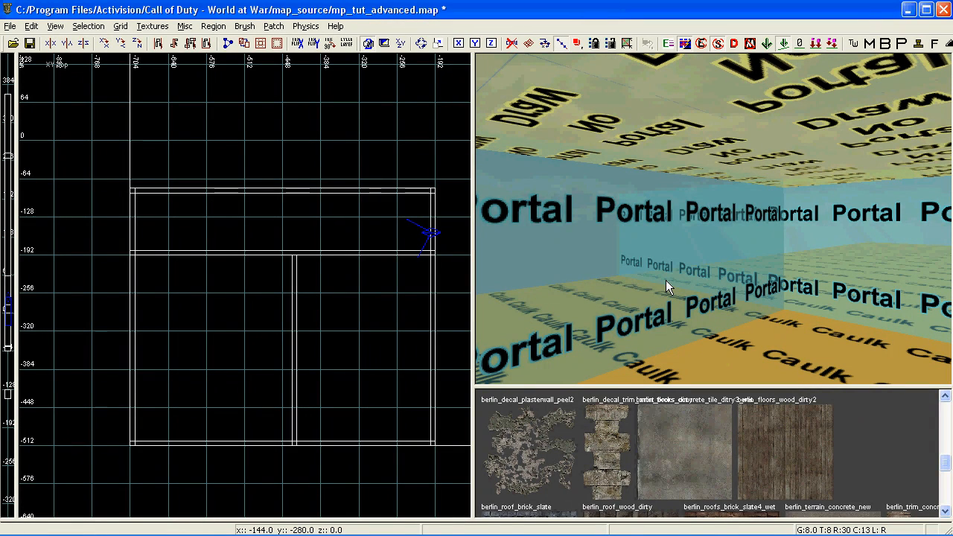
# Select the two portal brushes that meet in a T, examine their junction in the top view, and deselect them
pyautogui.keyDown('shift'); pyautogui.click(665, 280); pyautogui.keyUp('shift')
pyautogui.keyDown('shift'); pyautogui.click(833, 271); pyautogui.keyUp('shift')
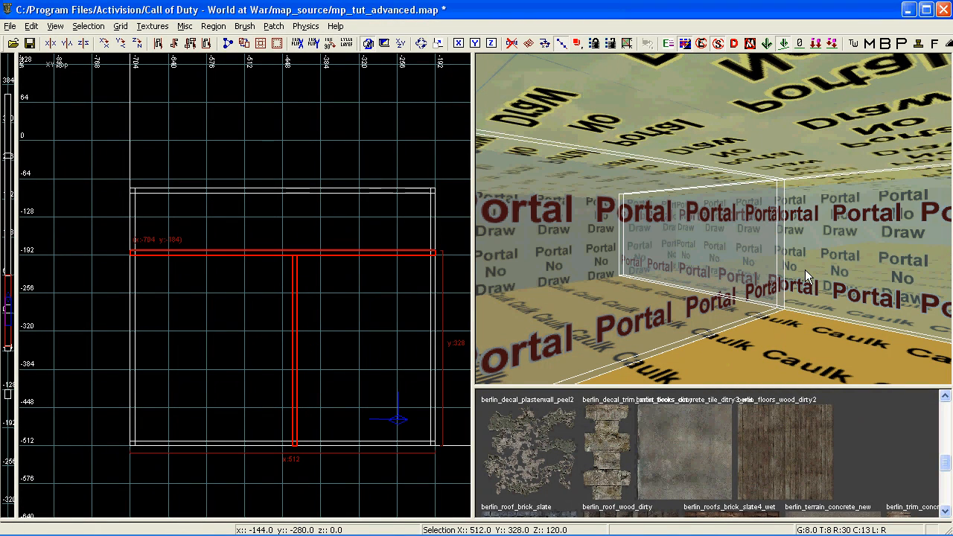
pyautogui.moveTo(290, 246); pyautogui.dragTo(277, 244, button='right')
pyautogui.moveTo(641, 276); pyautogui.dragTo(476, 264, button='right')
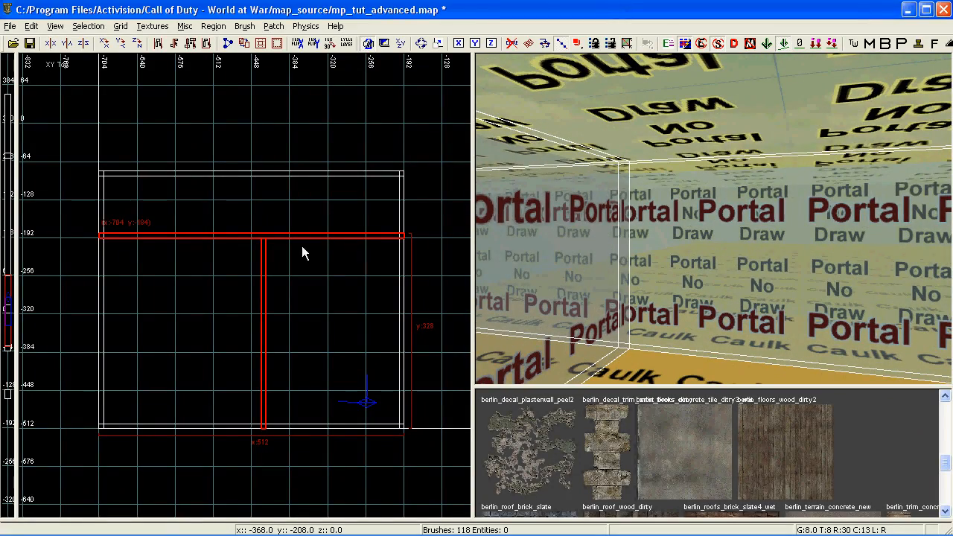
pyautogui.scroll(4, 248, 251)
pyautogui.scroll(3, 245, 251)
pyautogui.scroll(-3, 272, 261)
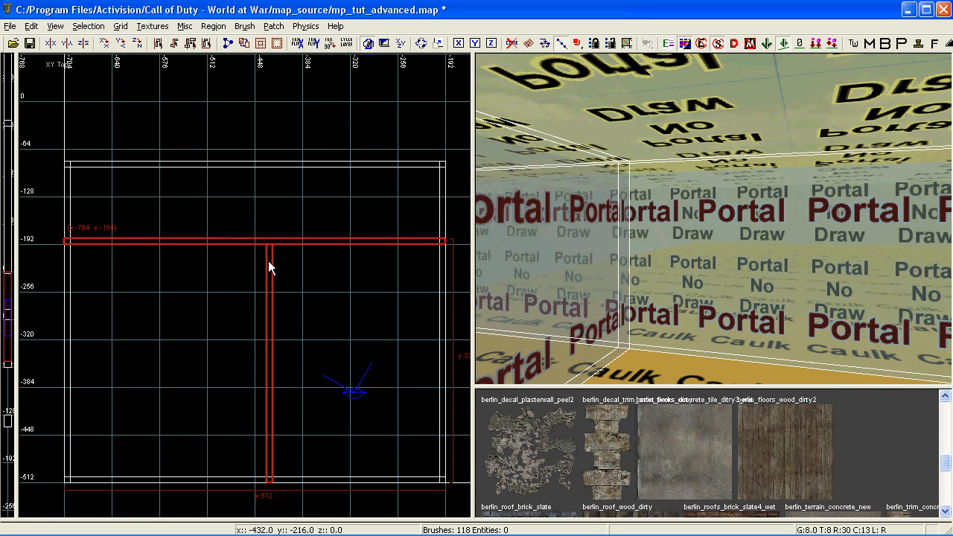
pyautogui.scroll(2, 272, 260)
pyautogui.scroll(-2, 272, 257)
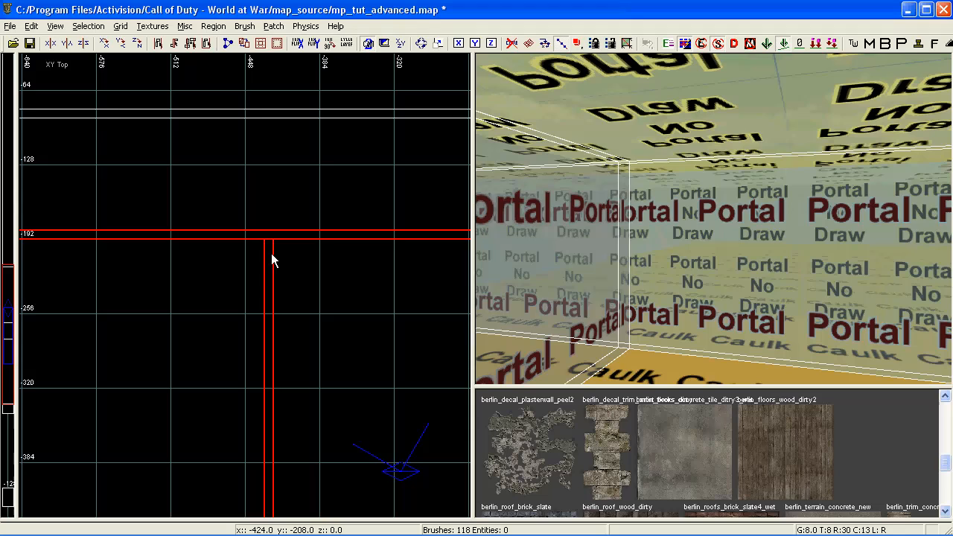
pyautogui.scroll(1, 274, 256)
pyautogui.press('Escape')
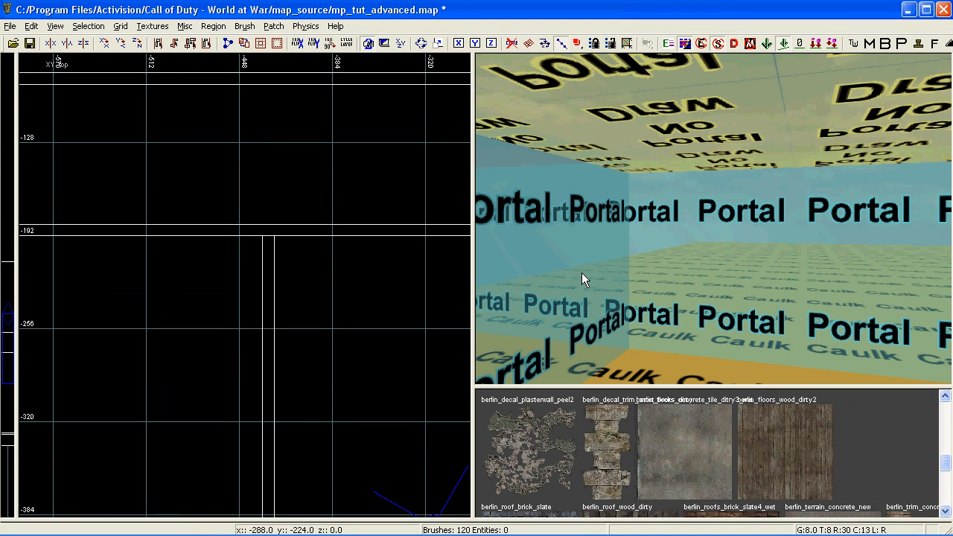
# Save the map with the T-shaped portals, switch to Launcher, clear the console and compile the BSP of mp_tut_advanced
pyautogui.click(30, 42)
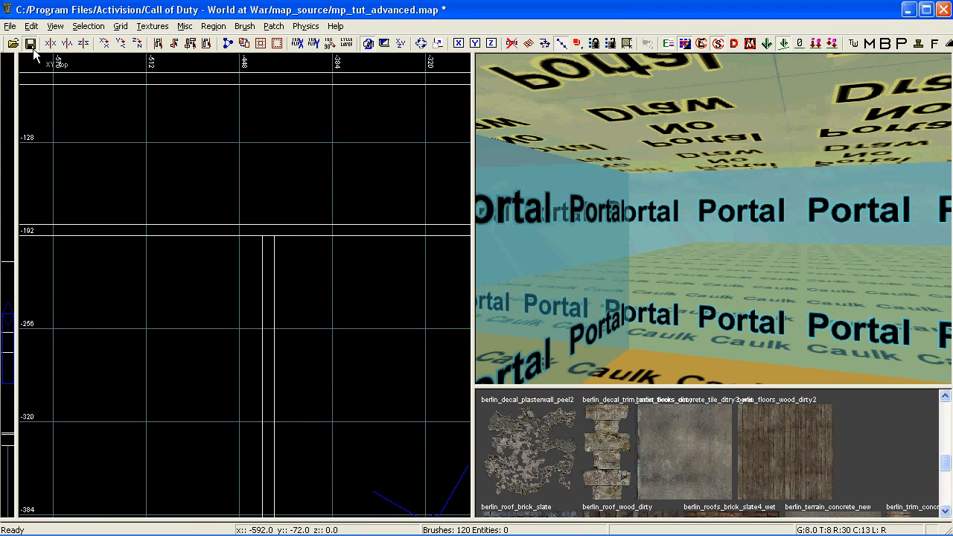
pyautogui.moveTo(441, 531)
pyautogui.click(674, 525)
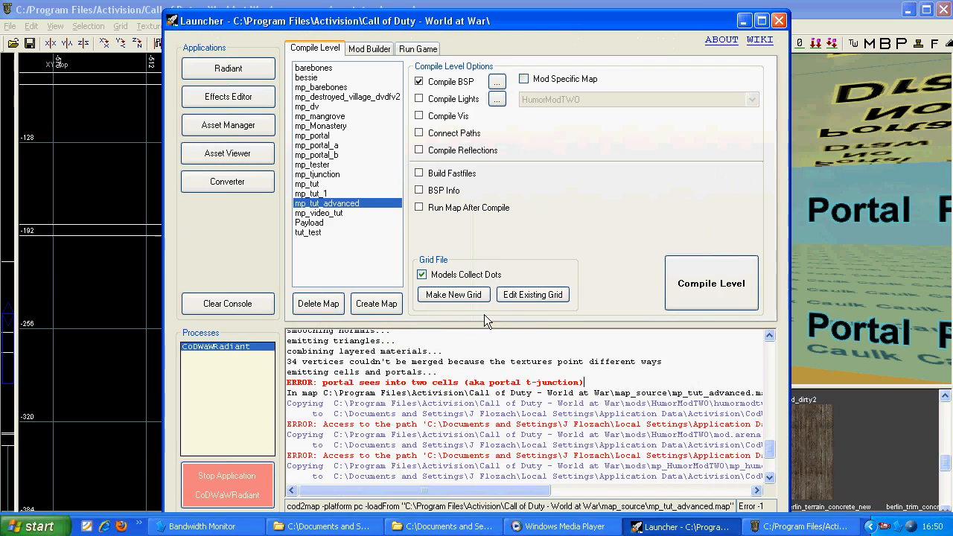
pyautogui.click(227, 304)
pyautogui.click(709, 302)
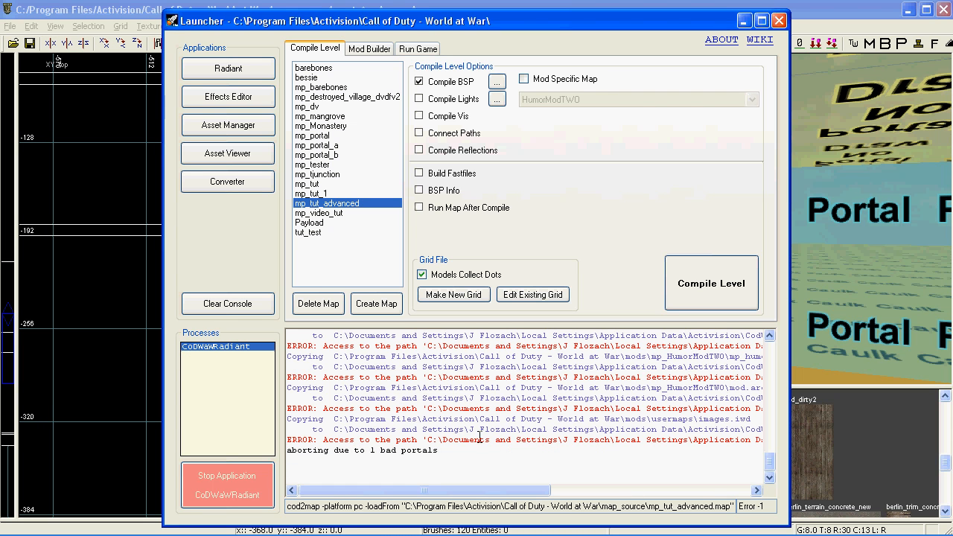
# Highlight the final abort line of the compile log and examine the portal error above it
pyautogui.moveTo(442, 456); pyautogui.dragTo(298, 451)
pyautogui.click(432, 457)
pyautogui.scroll(3, 432, 457)
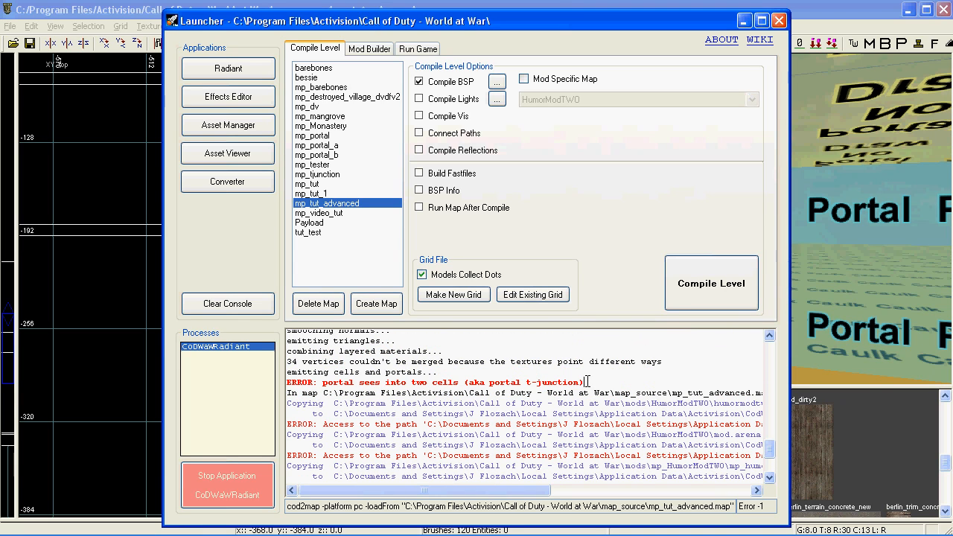
# Highlight the portal t-junction error line in the compile log, switch to Radiant and inspect the long portal brush
pyautogui.moveTo(588, 381); pyautogui.dragTo(269, 382)
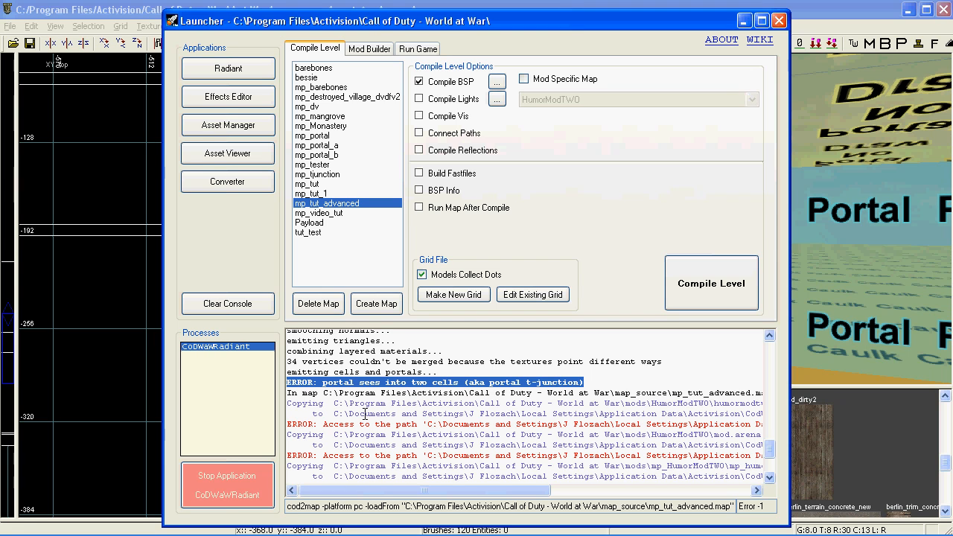
pyautogui.click(820, 291)
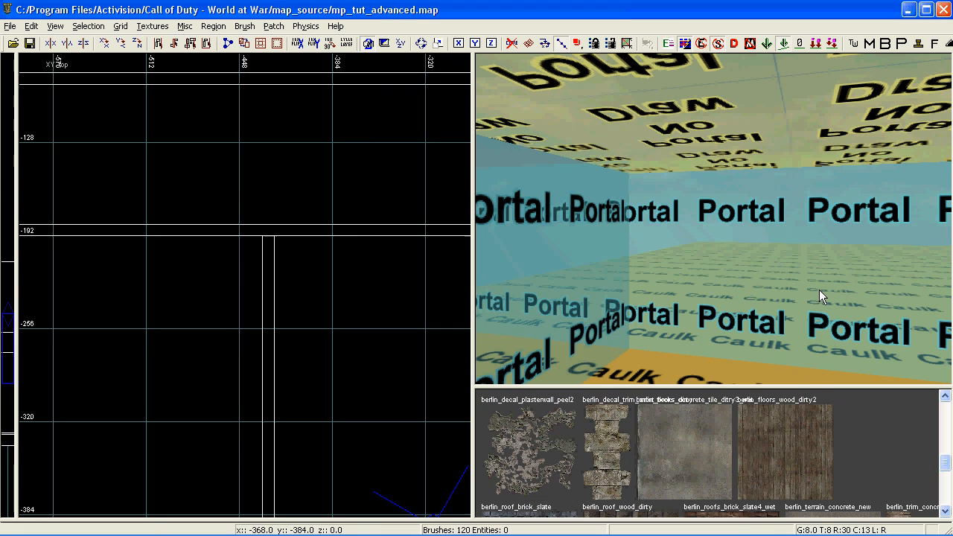
pyautogui.moveTo(784, 267)
pyautogui.mouseDown(button='right')
pyautogui.moveTo(775, 258)
pyautogui.moveTo(775, 272)
pyautogui.mouseUp(button='right')
pyautogui.keyDown('shift'); pyautogui.click(776, 272); pyautogui.keyUp('shift')
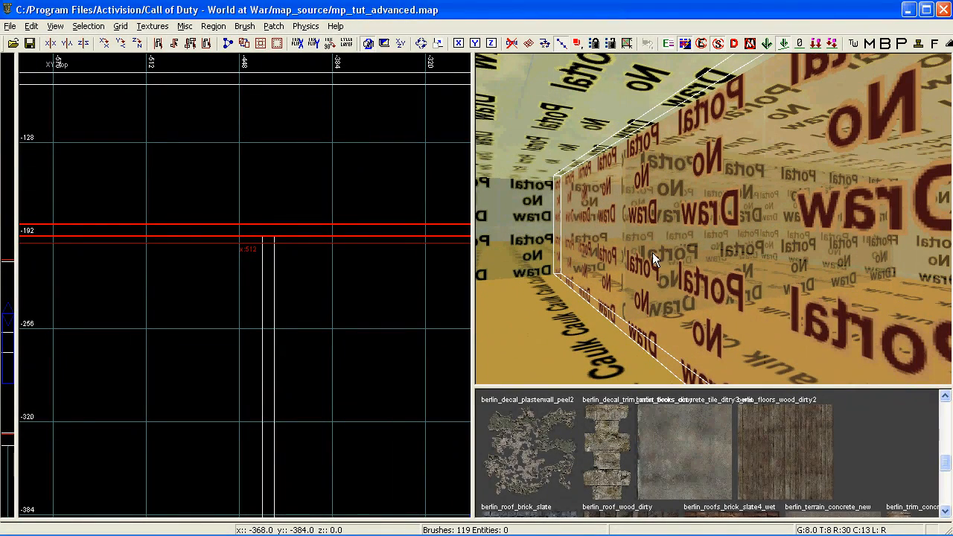
pyautogui.moveTo(654, 287); pyautogui.dragTo(649, 284, button='right')
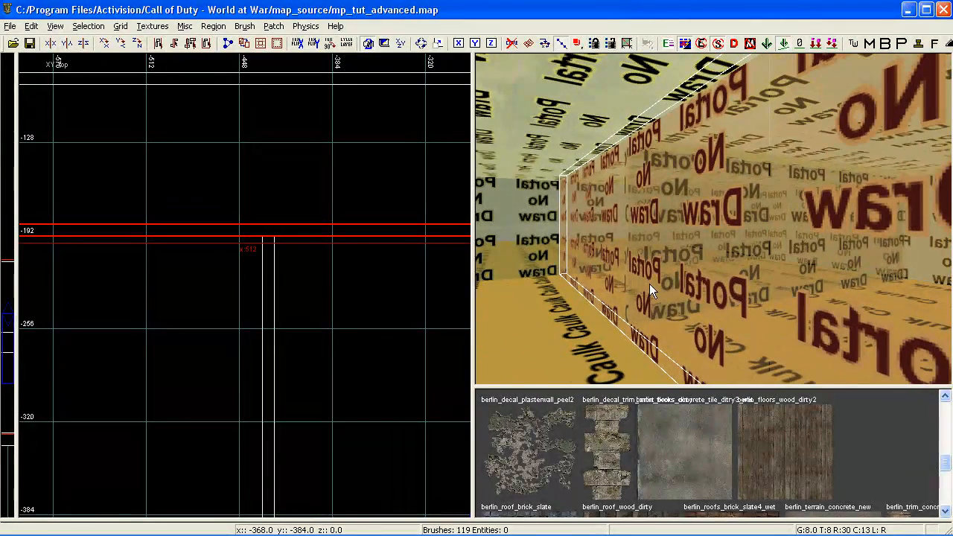
pyautogui.scroll(-2, 319, 270)
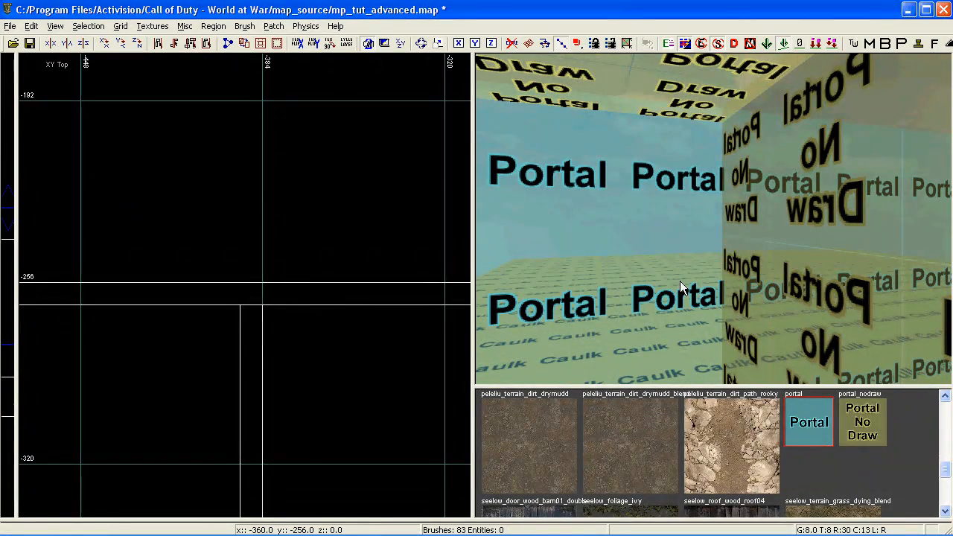
# Select the long portal brush and examine in the top view where the upright portal brush meets it
pyautogui.moveTo(680, 275); pyautogui.dragTo(680, 274, button='right')
pyautogui.keyDown('shift'); pyautogui.click(611, 262); pyautogui.keyUp('shift')
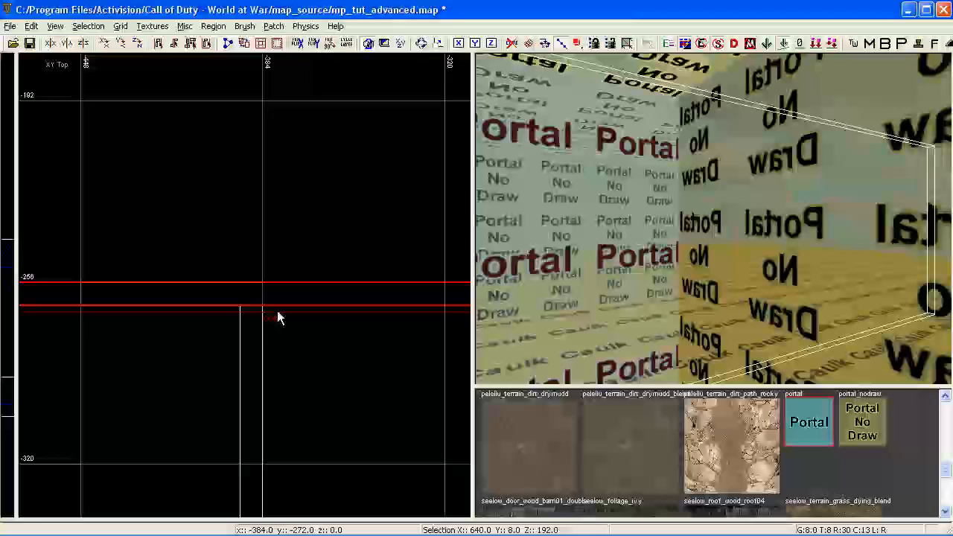
pyautogui.scroll(-4, 275, 315)
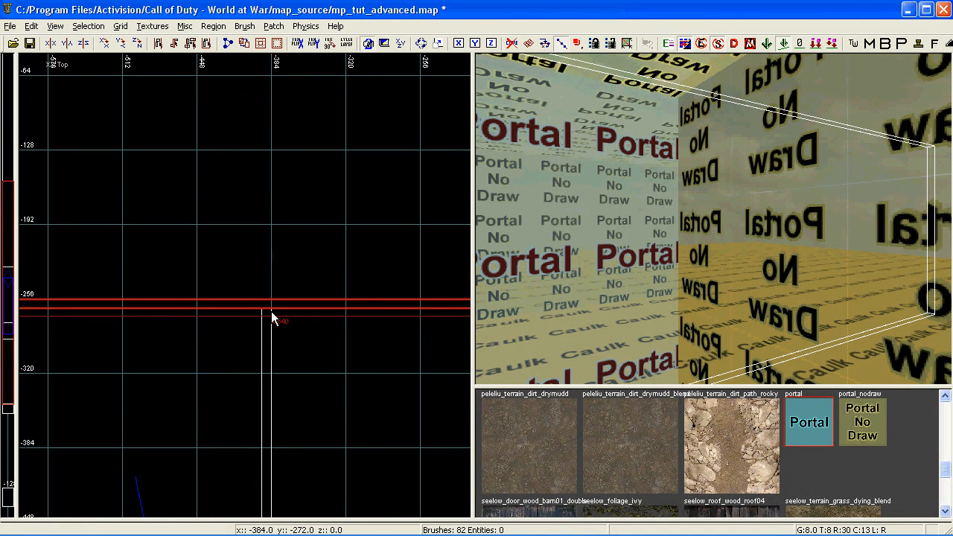
pyautogui.scroll(3, 272, 316)
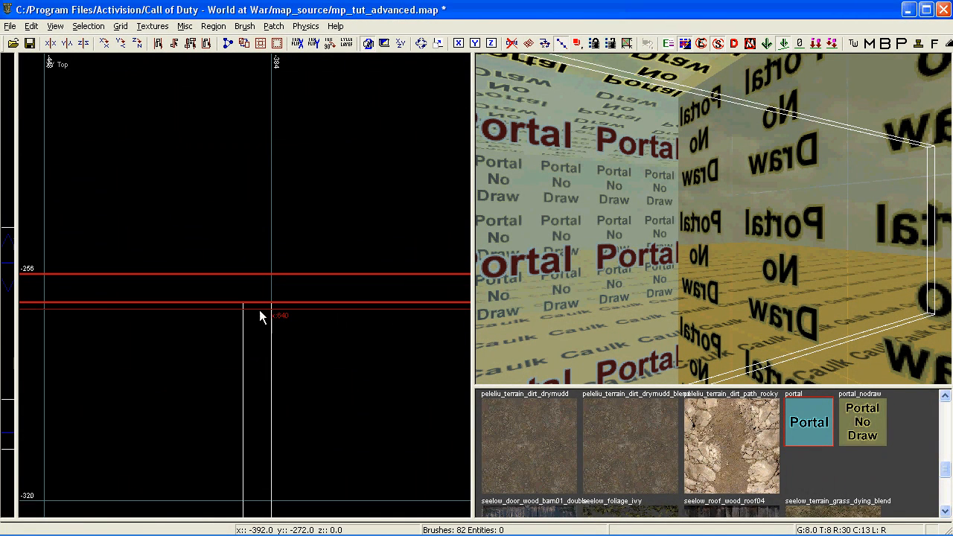
pyautogui.scroll(-4, 260, 316)
pyautogui.scroll(5, 259, 316)
pyautogui.scroll(-6, 259, 316)
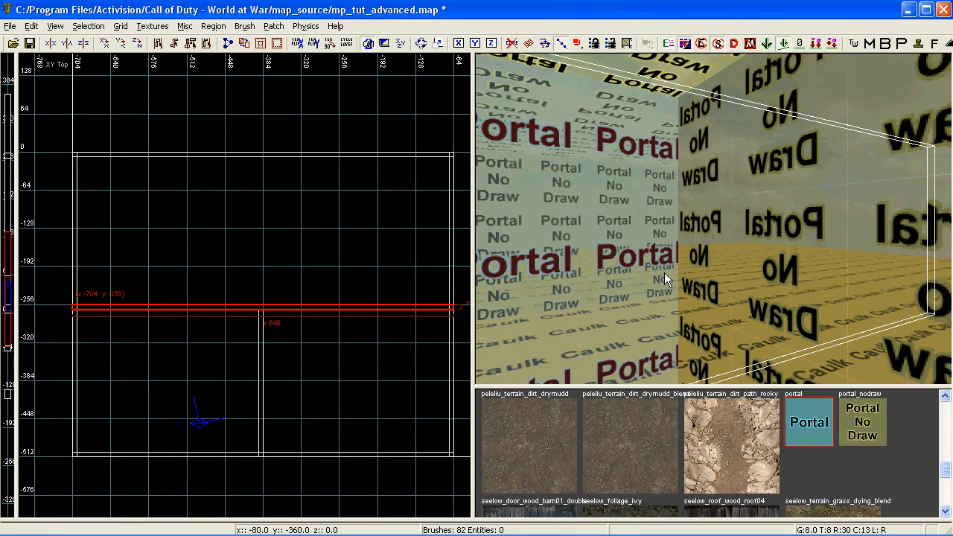
# Split the selected long portal brush in line with the upright brush's left side, keeping both halves
pyautogui.moveTo(676, 282); pyautogui.dragTo(672, 288, button='right')
pyautogui.scroll(6, 276, 317)
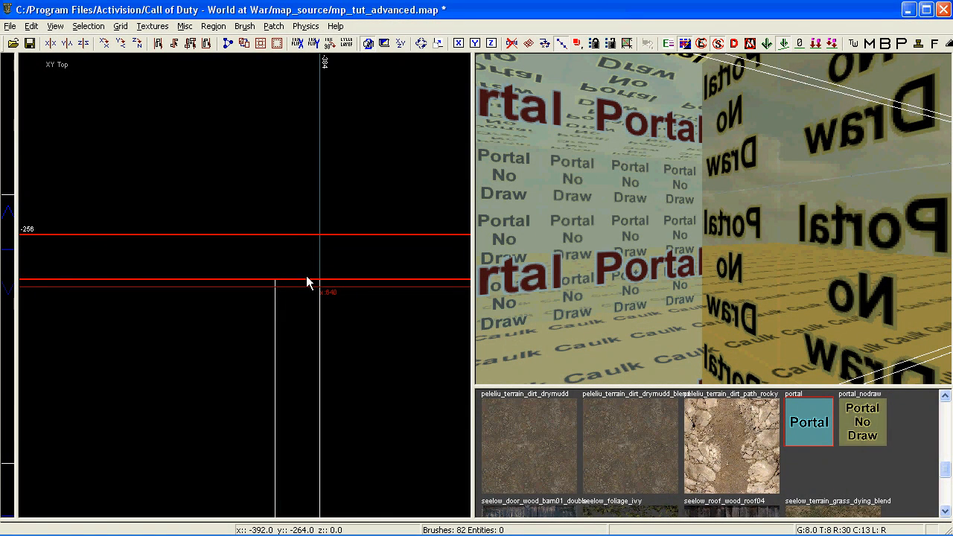
pyautogui.press('x')
pyautogui.click(275, 235)
pyautogui.click(275, 279)
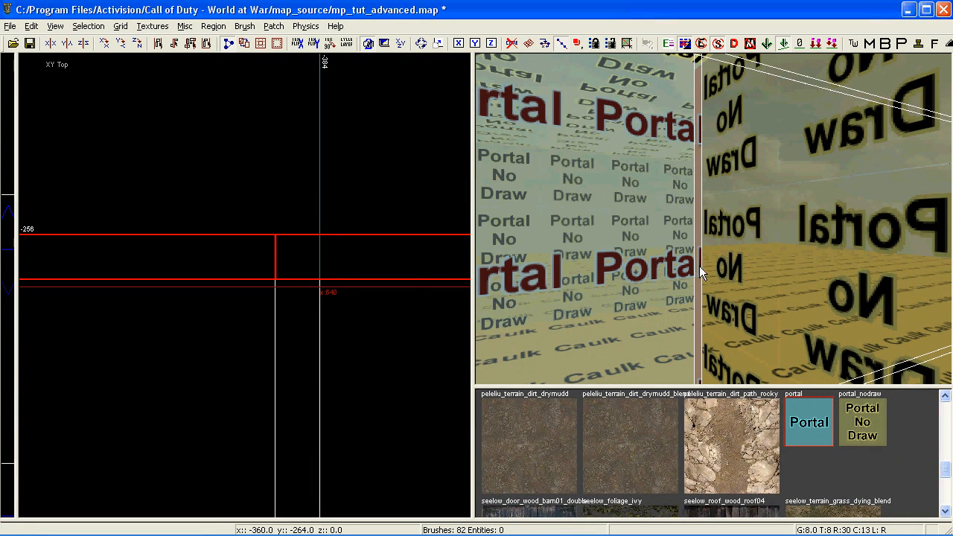
pyautogui.press('Return')
# Move the left half of the split brush away from the cut and select both halves
pyautogui.moveTo(246, 258); pyautogui.dragTo(111, 258)
pyautogui.press('Escape')
pyautogui.moveTo(724, 260); pyautogui.dragTo(668, 250, button='right')
pyautogui.keyDown('shift'); pyautogui.click(668, 250); pyautogui.keyUp('shift')
pyautogui.keyDown('shift'); pyautogui.click(677, 255); pyautogui.keyUp('shift')
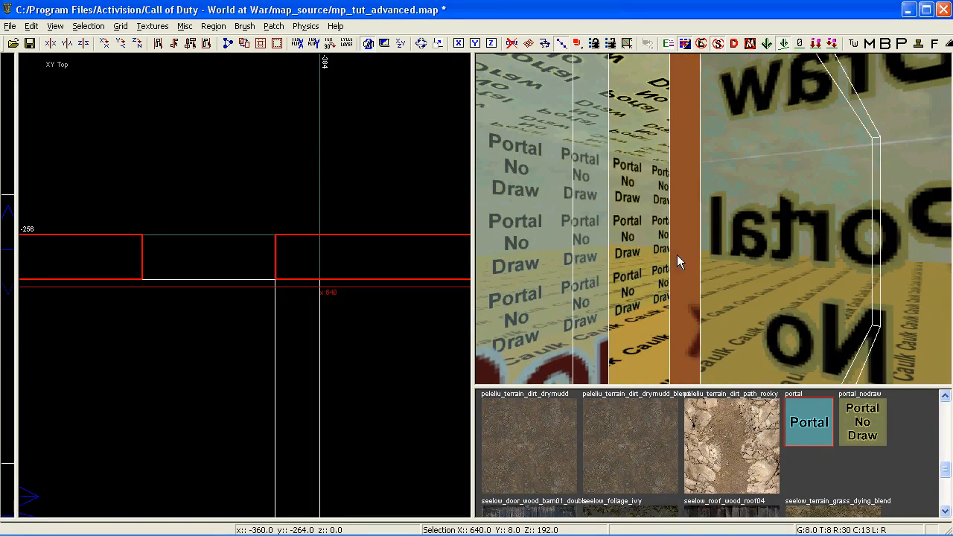
# Apply the portal_nodraw texture to both halves and move the left half back against the cut
pyautogui.click(867, 427)
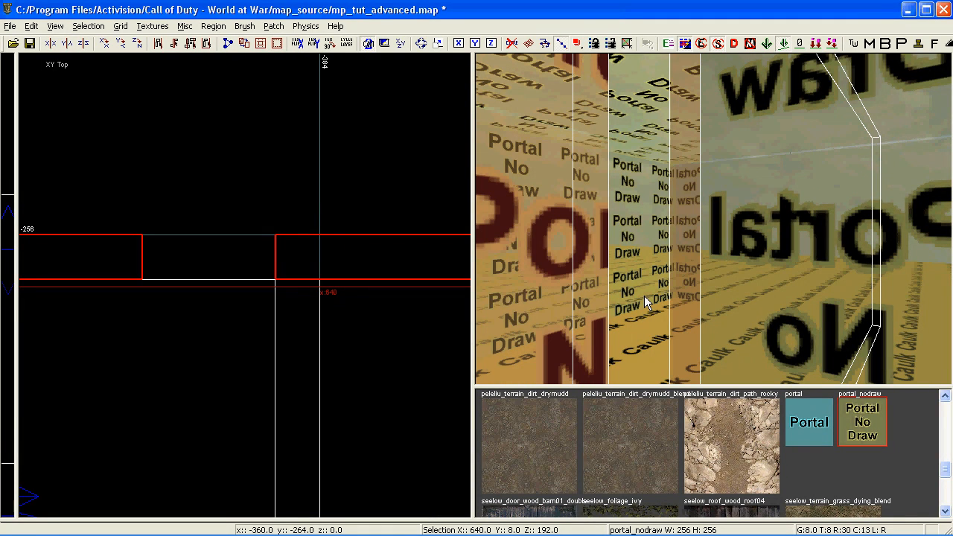
pyautogui.keyDown('shift'); pyautogui.click(587, 293); pyautogui.keyUp('shift')
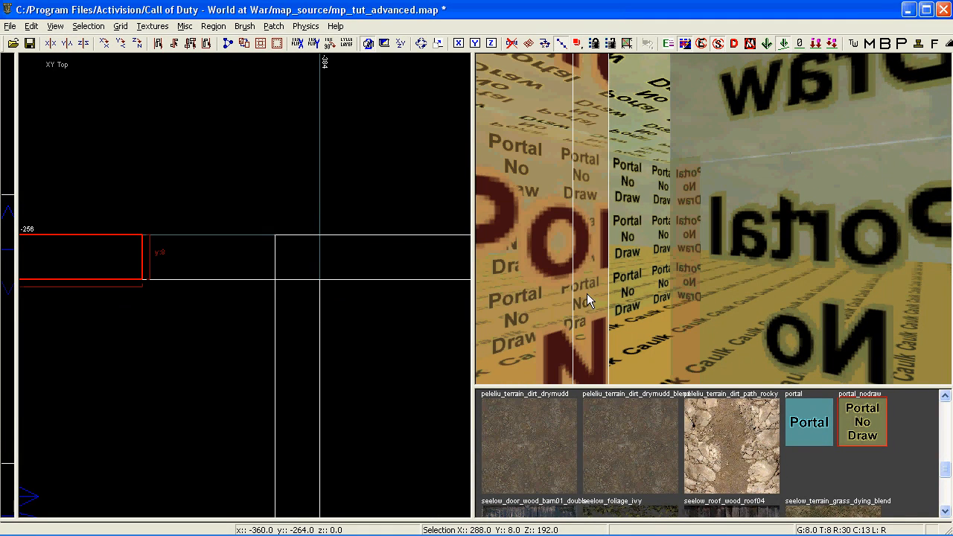
pyautogui.moveTo(236, 268); pyautogui.dragTo(377, 272)
pyautogui.press('Escape')
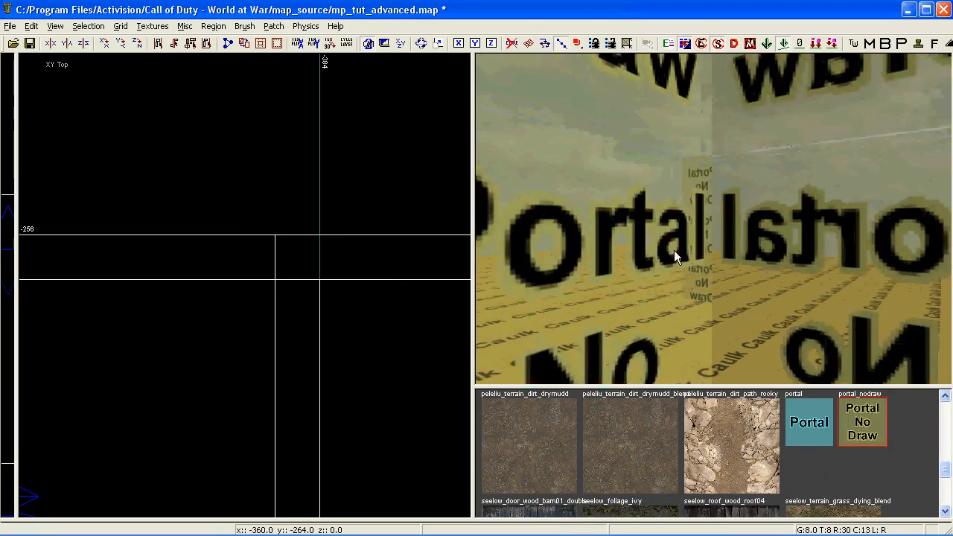
# Apply the portal texture to the large faces of the split brush halves
pyautogui.press('Left')
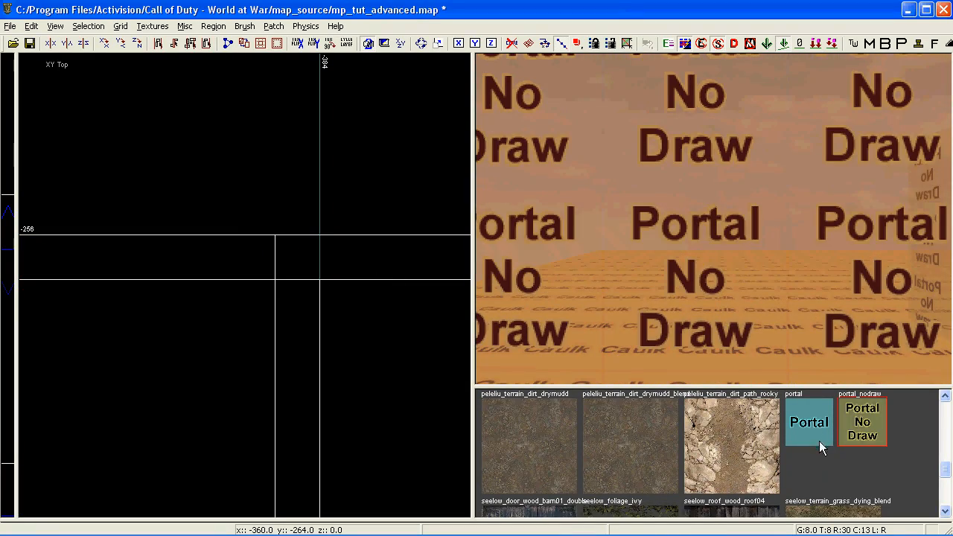
pyautogui.click(809, 423)
pyautogui.press('Right')
pyautogui.press('Right')
pyautogui.press('Right')
pyautogui.press('Right')
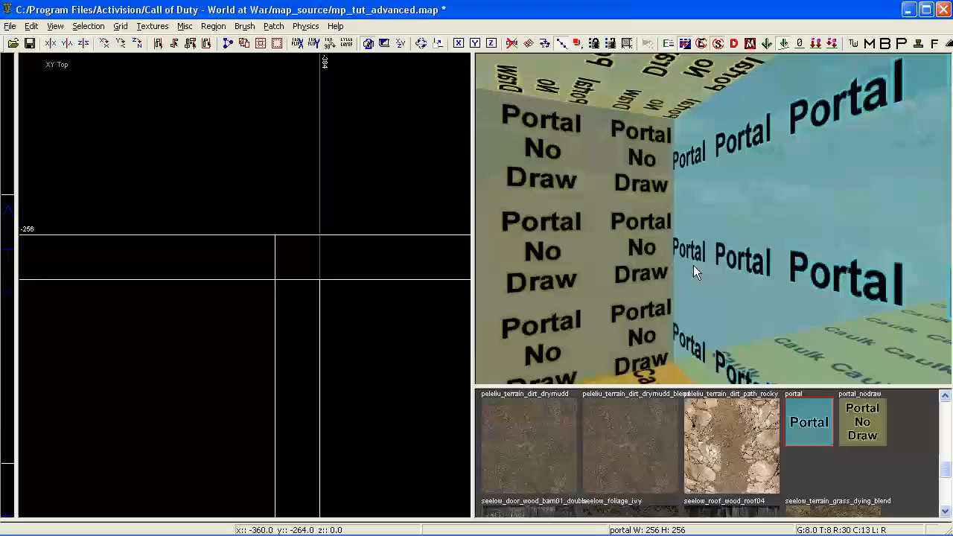
pyautogui.press('Right')
pyautogui.press('Right')
pyautogui.press('Right')
pyautogui.press('Right')
pyautogui.press('Right')
pyautogui.press('Right')
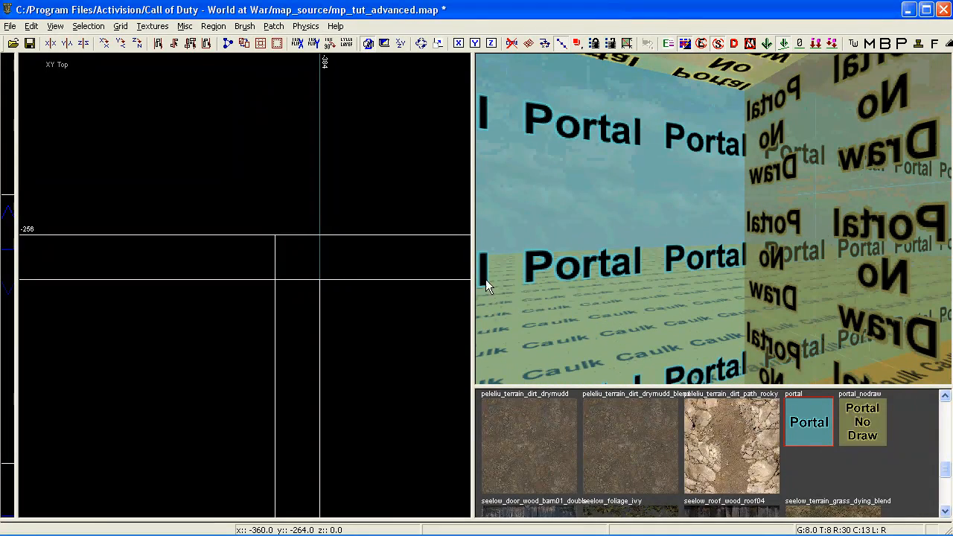
# Select the left half together with the upright portal brush, examine the corner they form, and deselect them
pyautogui.scroll(-2, 317, 275)
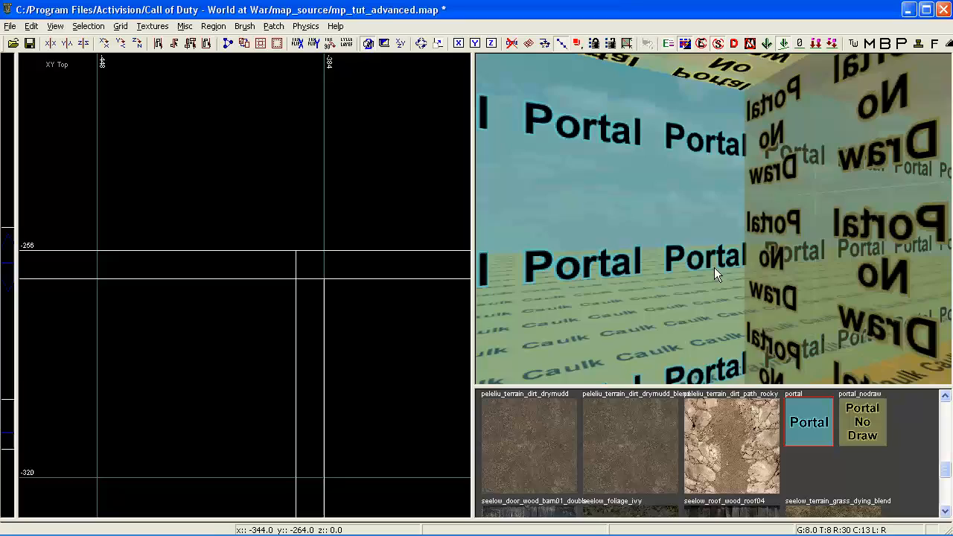
pyautogui.press('Up')
pyautogui.moveTo(726, 278); pyautogui.dragTo(726, 278, button='right')
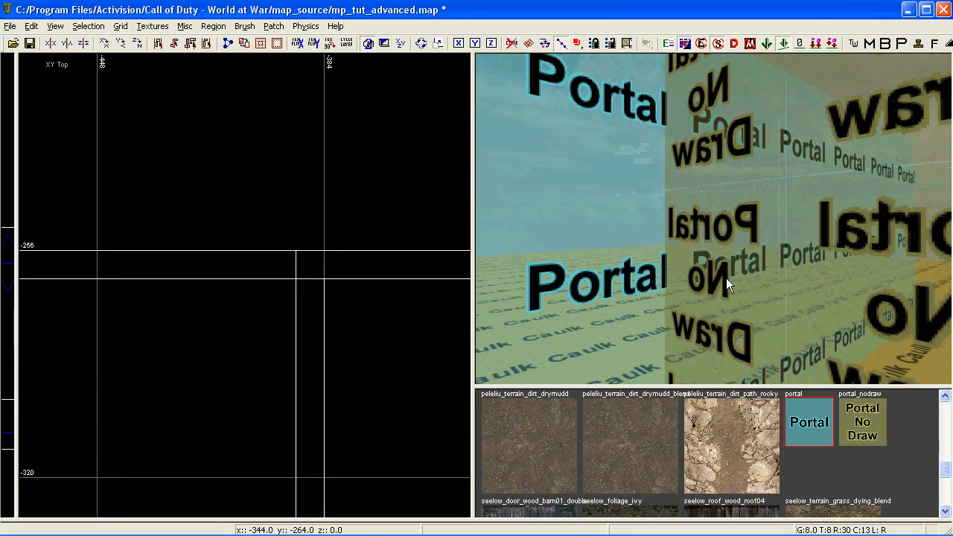
pyautogui.keyDown('shift'); pyautogui.click(326, 305); pyautogui.keyUp('shift')
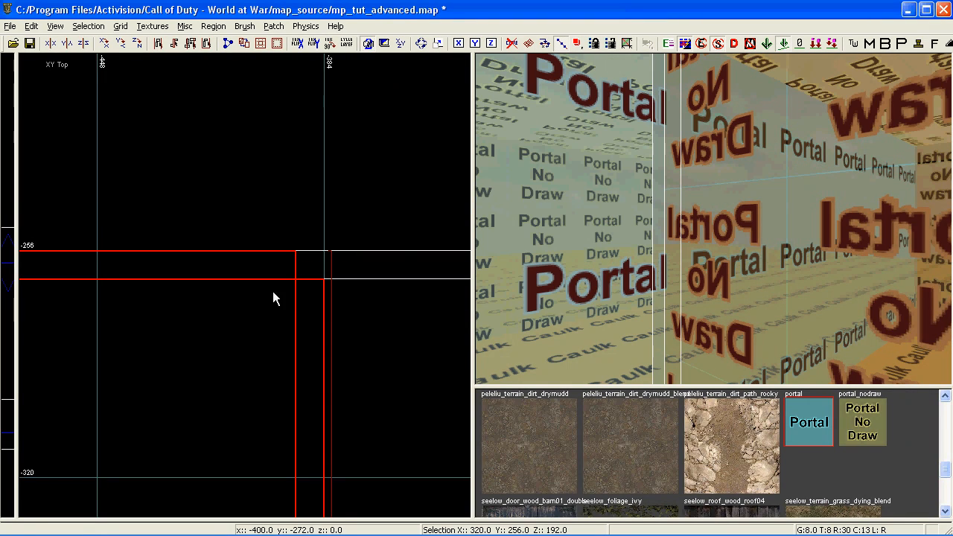
pyautogui.scroll(1, 286, 286)
pyautogui.press('Escape')
pyautogui.scroll(-1, 296, 286)
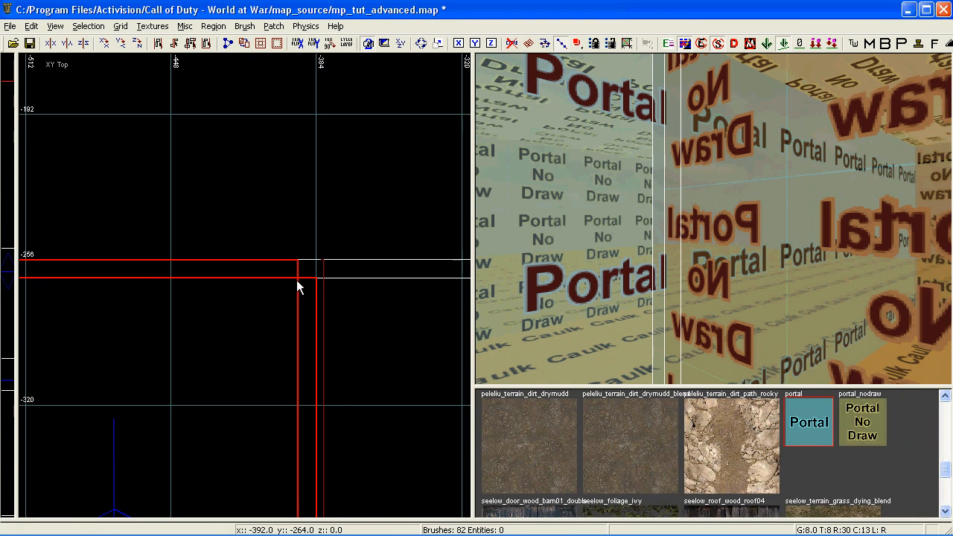
pyautogui.keyDown('shift'); pyautogui.click(711, 129); pyautogui.keyUp('shift')
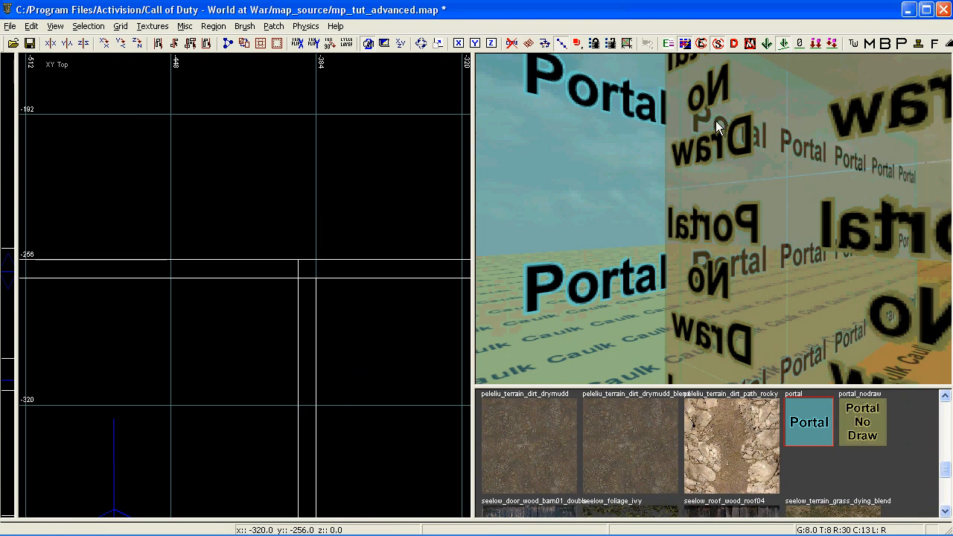
# Display only the portal faces, select the right portal piece and examine where it meets the upright portal
pyautogui.click(734, 43)
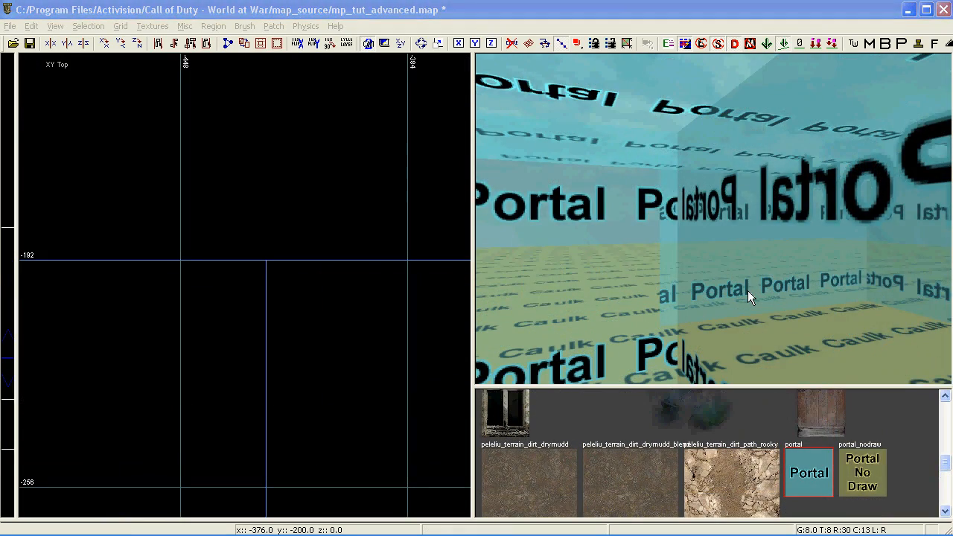
pyautogui.moveTo(747, 291); pyautogui.dragTo(748, 291, button='right')
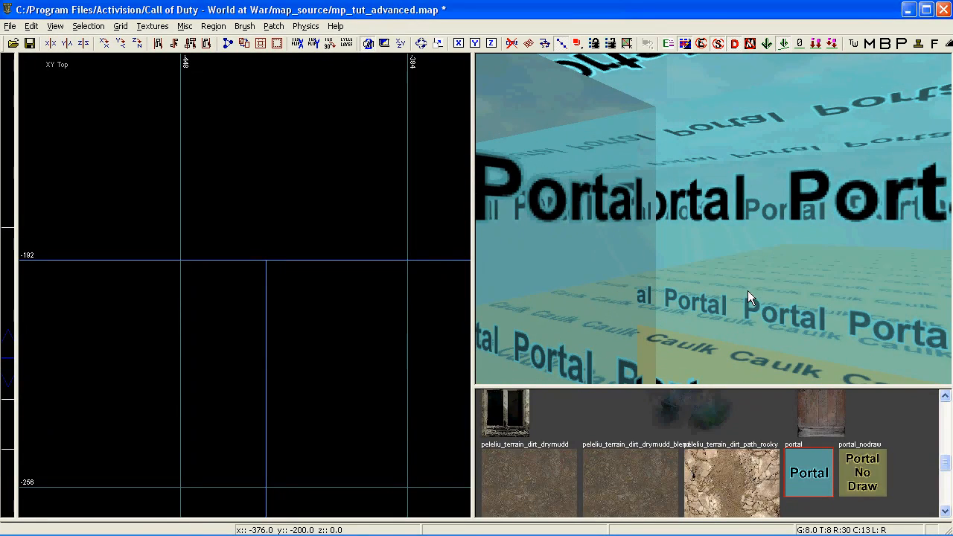
pyautogui.keyDown('shift'); pyautogui.click(738, 257); pyautogui.keyUp('shift')
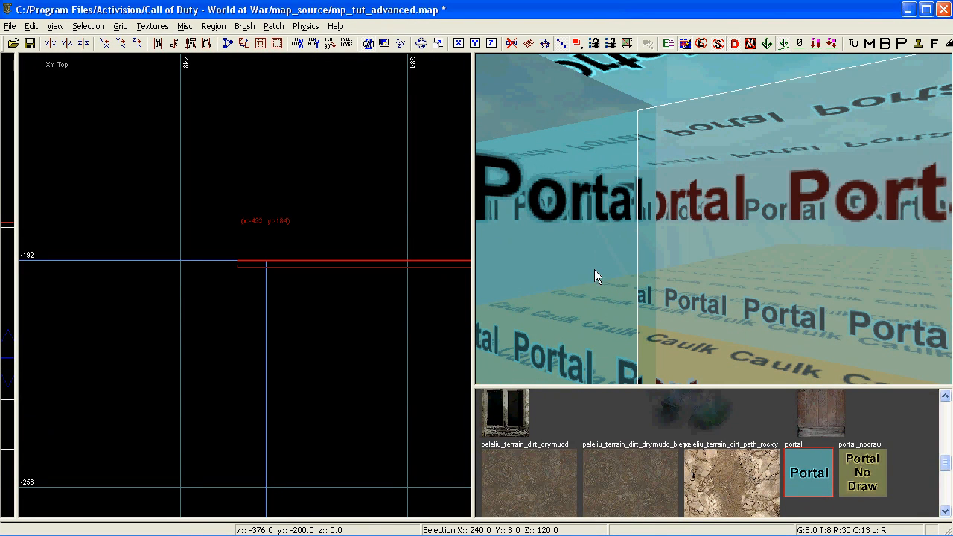
pyautogui.scroll(1, 234, 268)
pyautogui.keyDown('shift'); pyautogui.click(730, 258); pyautogui.keyUp('shift')
pyautogui.keyDown('shift'); pyautogui.click(730, 258); pyautogui.keyUp('shift')
pyautogui.keyDown('shift'); pyautogui.click(730, 259); pyautogui.keyUp('shift')
pyautogui.keyDown('shift'); pyautogui.click(730, 258); pyautogui.keyUp('shift')
pyautogui.moveTo(712, 278)
pyautogui.mouseDown(button='right')
pyautogui.moveTo(623, 285)
pyautogui.moveTo(661, 262)
pyautogui.moveTo(708, 260)
pyautogui.mouseUp(button='right')
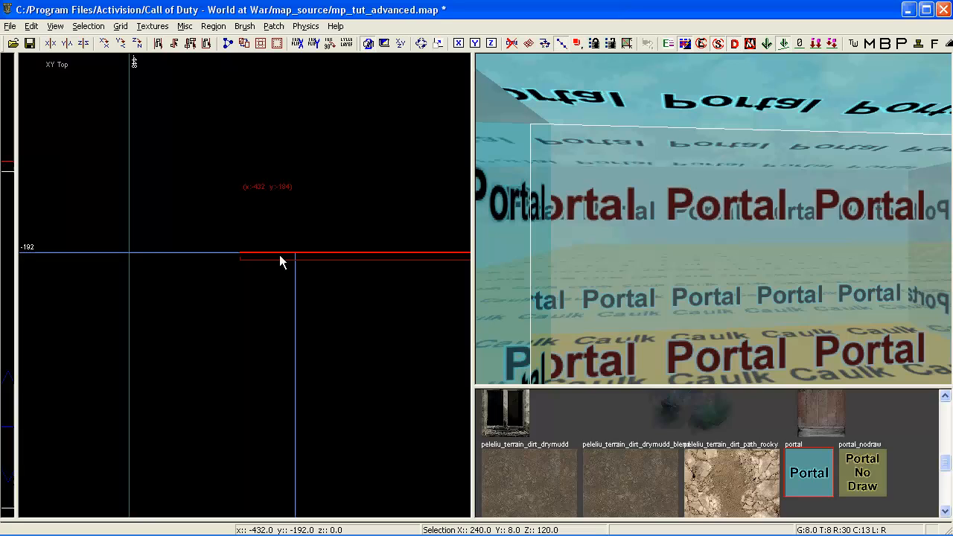
pyautogui.press('Escape')
# Restore the full brush display and shorten the right portal piece by 8 units to start at the upright brush's right side
pyautogui.click(734, 44)
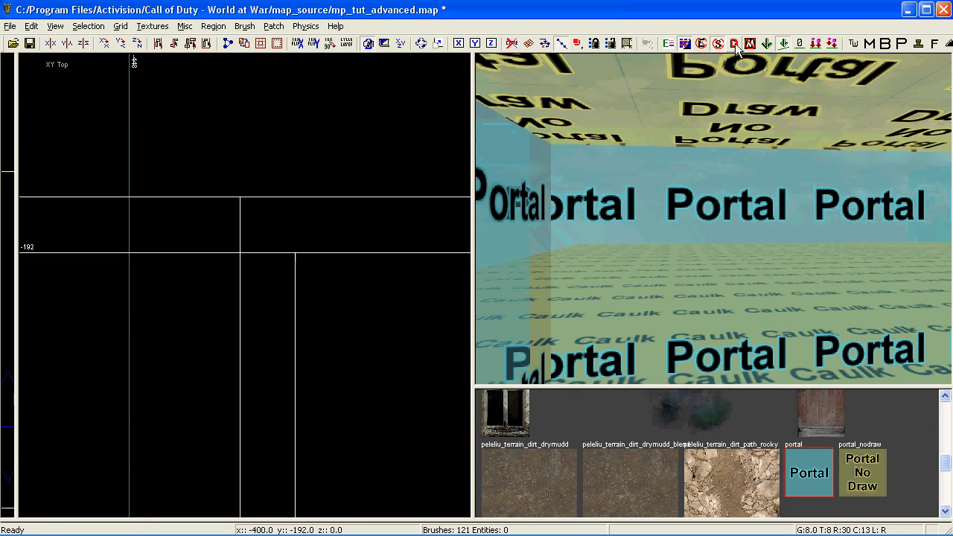
pyautogui.moveTo(716, 255); pyautogui.dragTo(715, 259, button='right')
pyautogui.keyDown('shift'); pyautogui.click(715, 259); pyautogui.keyUp('shift')
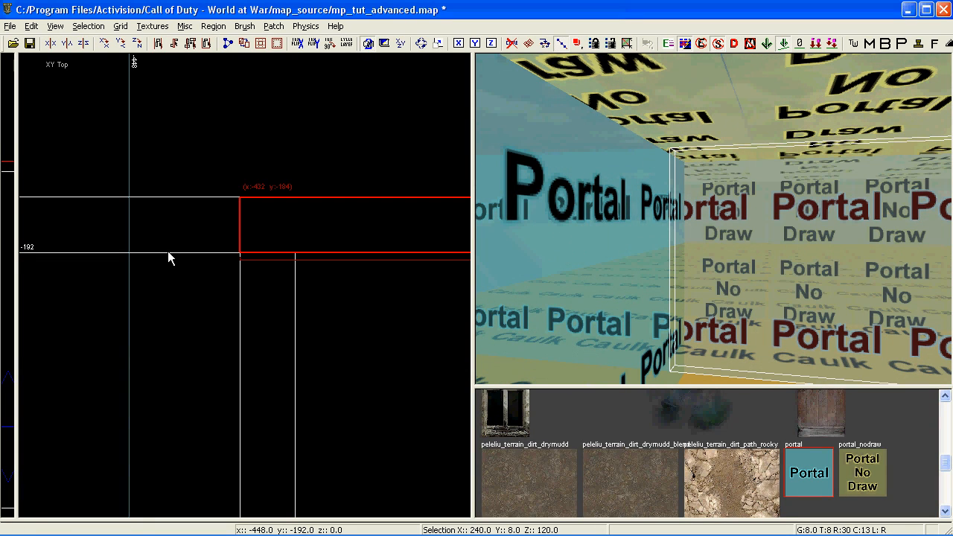
pyautogui.moveTo(580, 274); pyautogui.dragTo(758, 261, button='right')
pyautogui.moveTo(181, 253); pyautogui.dragTo(234, 247)
pyautogui.keyDown('shift'); pyautogui.click(744, 244); pyautogui.keyUp('shift')
# Extend the left portal piece by 8 units so that it meets the shortened right piece
pyautogui.moveTo(743, 251); pyautogui.dragTo(591, 252, button='right')
pyautogui.keyDown('shift'); pyautogui.click(591, 253); pyautogui.keyUp('shift')
pyautogui.moveTo(283, 230); pyautogui.dragTo(324, 231)
pyautogui.keyDown('shift'); pyautogui.click(592, 239); pyautogui.keyUp('shift')
pyautogui.moveTo(715, 275); pyautogui.dragTo(788, 125, button='right')
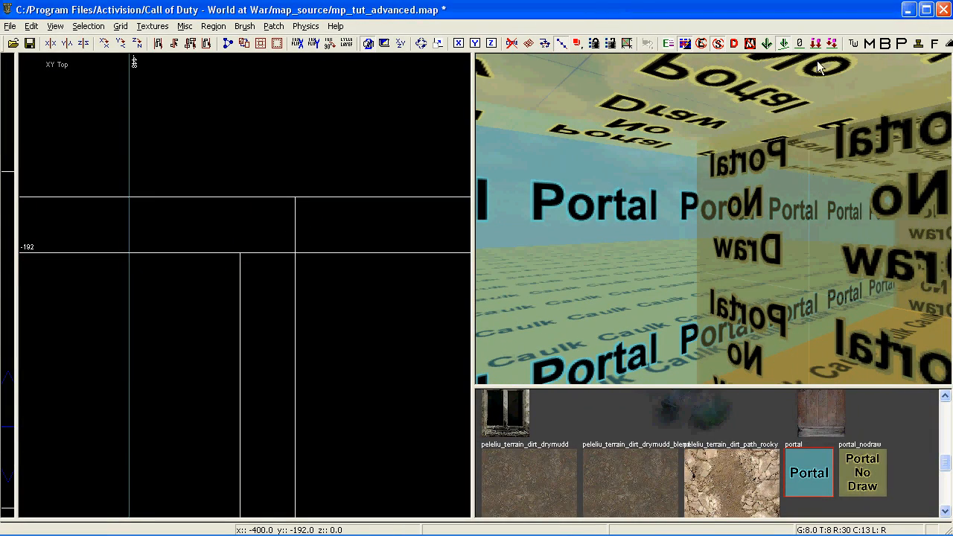
# Display only the portal faces, select the portal pieces to check where they meet, and deselect them
pyautogui.click(735, 43)
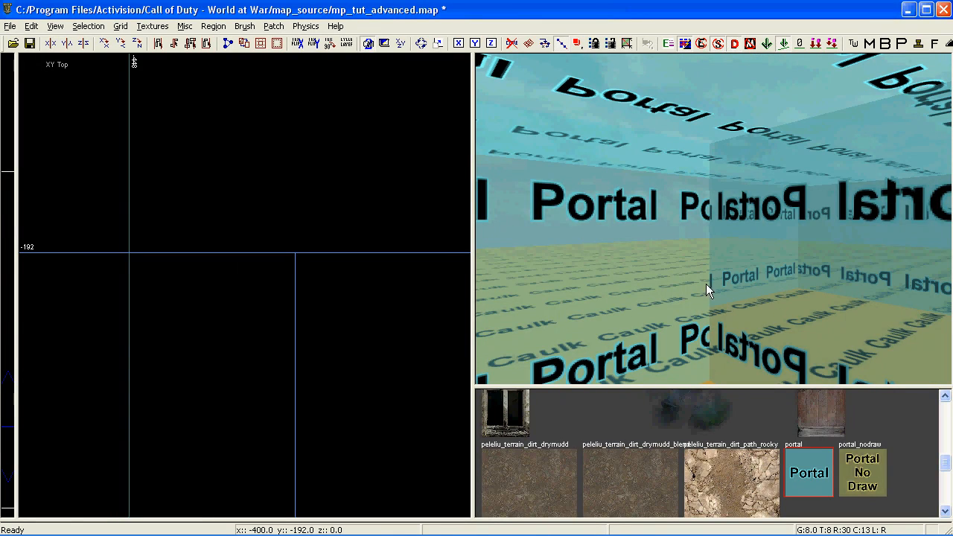
pyautogui.keyDown('shift'); pyautogui.click(640, 257); pyautogui.keyUp('shift')
pyautogui.moveTo(642, 285); pyautogui.dragTo(707, 317, button='right')
pyautogui.keyDown('shift'); pyautogui.click(706, 317); pyautogui.keyUp('shift')
pyautogui.keyDown('shift'); pyautogui.click(685, 306); pyautogui.keyUp('shift')
pyautogui.keyDown('shift'); pyautogui.click(685, 306); pyautogui.keyUp('shift')
pyautogui.keyDown('shift'); pyautogui.click(564, 271); pyautogui.keyUp('shift')
pyautogui.keyDown('shift'); pyautogui.click(564, 271); pyautogui.keyUp('shift')
pyautogui.keyDown('shift'); pyautogui.click(564, 270); pyautogui.keyUp('shift')
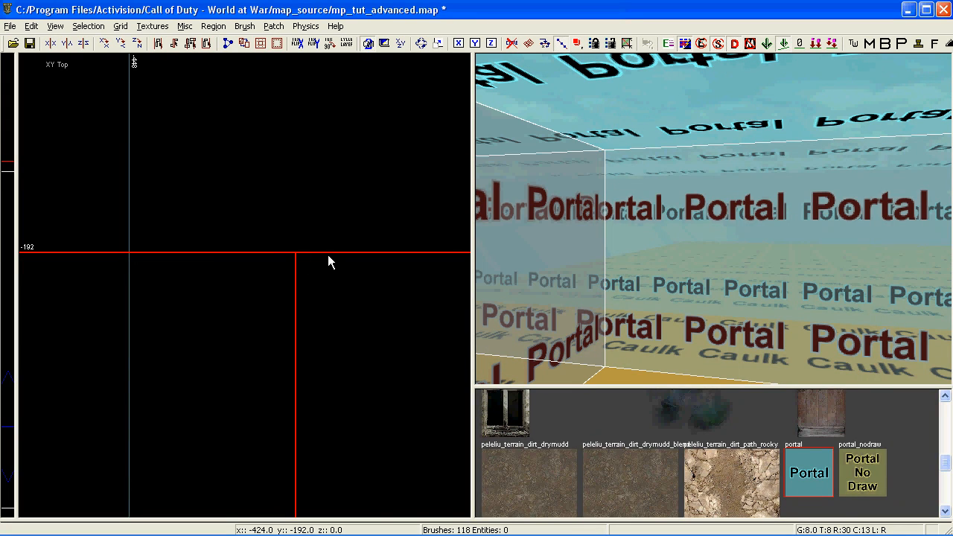
pyautogui.press('Escape')
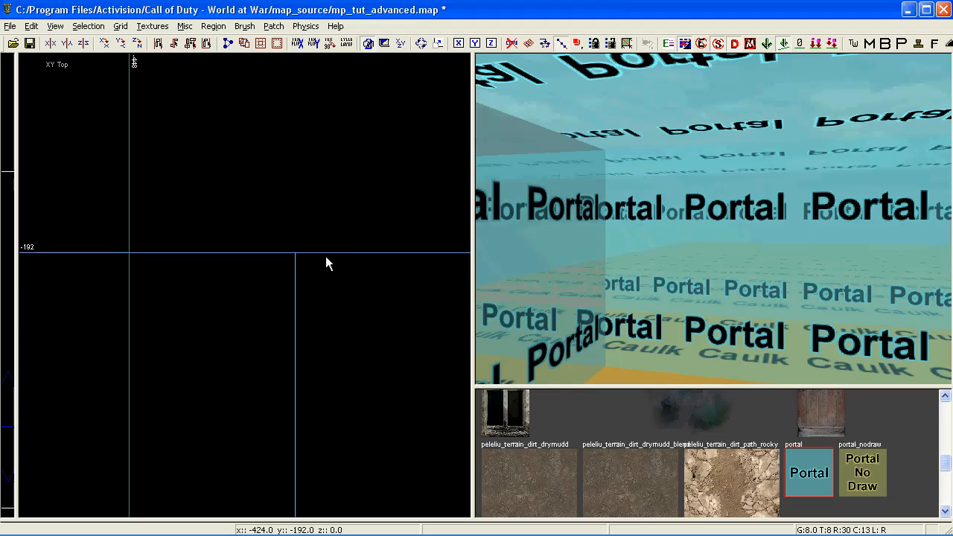
# Save the map in the full brush display, switch to Launcher, clear the console and recompile the BSP of mp_tut_advanced
pyautogui.click(736, 44)
pyautogui.click(29, 44)
pyautogui.click(565, 525)
pyautogui.click(228, 303)
pyautogui.click(704, 304)
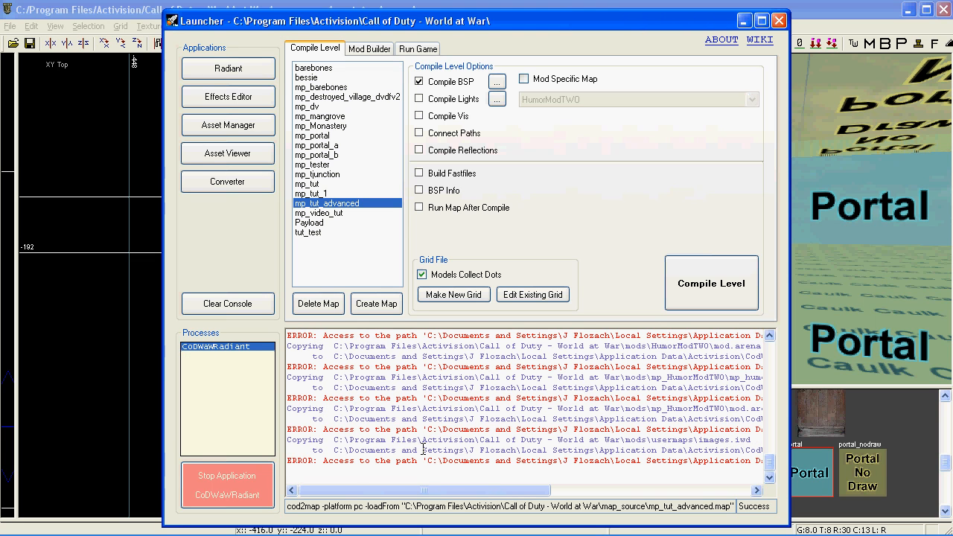
pyautogui.scroll(2, 363, 459)
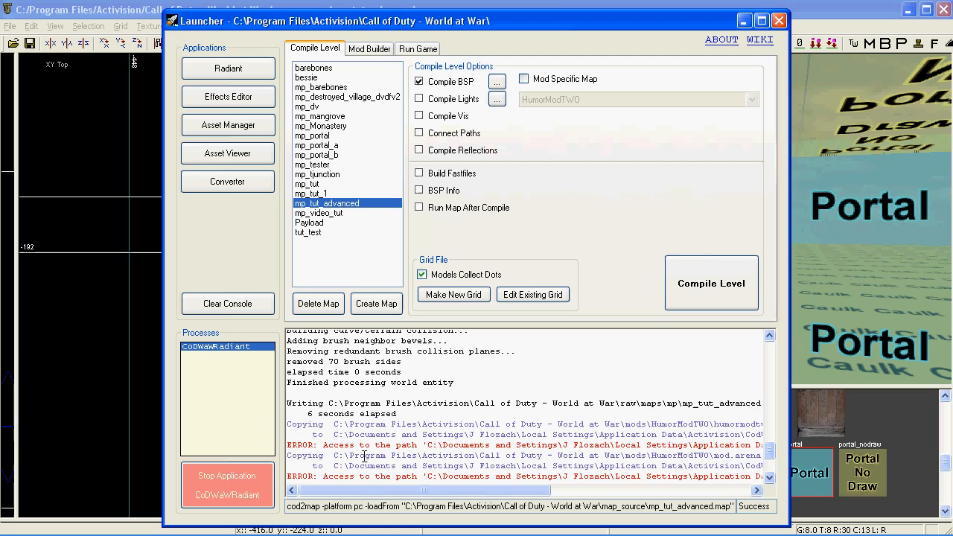
# Check the end of the BSP compile output for mp_tut_advanced for portal errors
pyautogui.scroll(-2, 388, 453)
pyautogui.scroll(3, 403, 453)
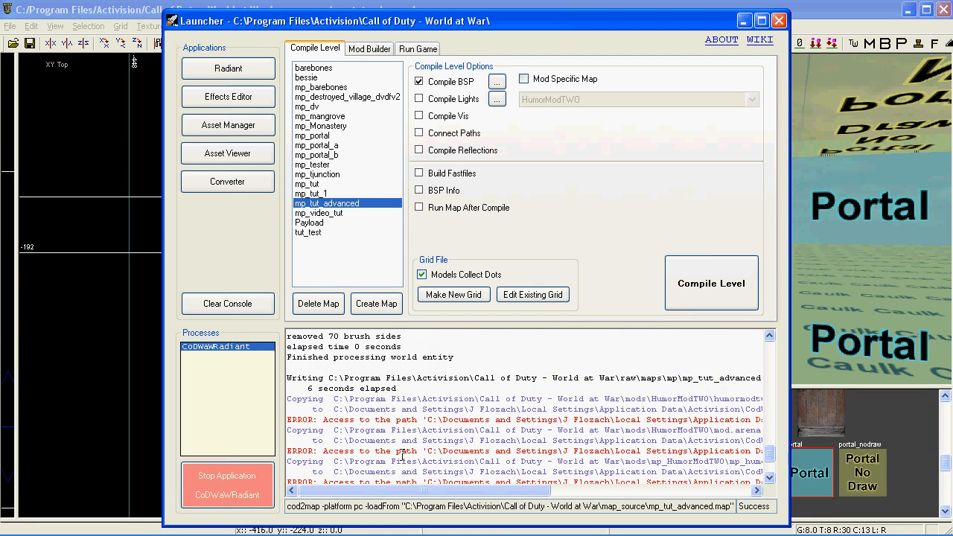
pyautogui.scroll(3, 414, 424)
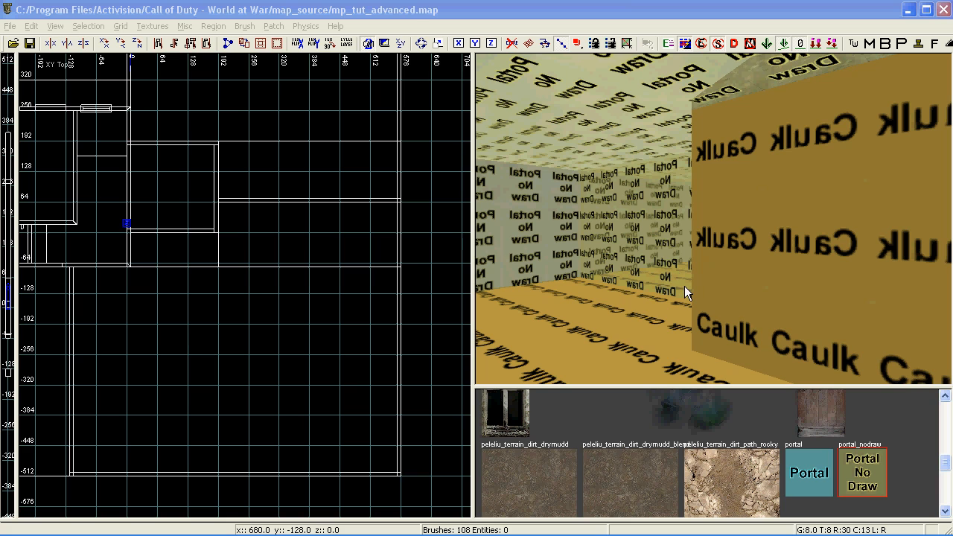
# Draw a portal_nodraw brush 16 units wide across the large lower room, spanning from its upper wall at y 64 to its lower wall
pyautogui.moveTo(688, 292); pyautogui.dragTo(688, 299, button='right')
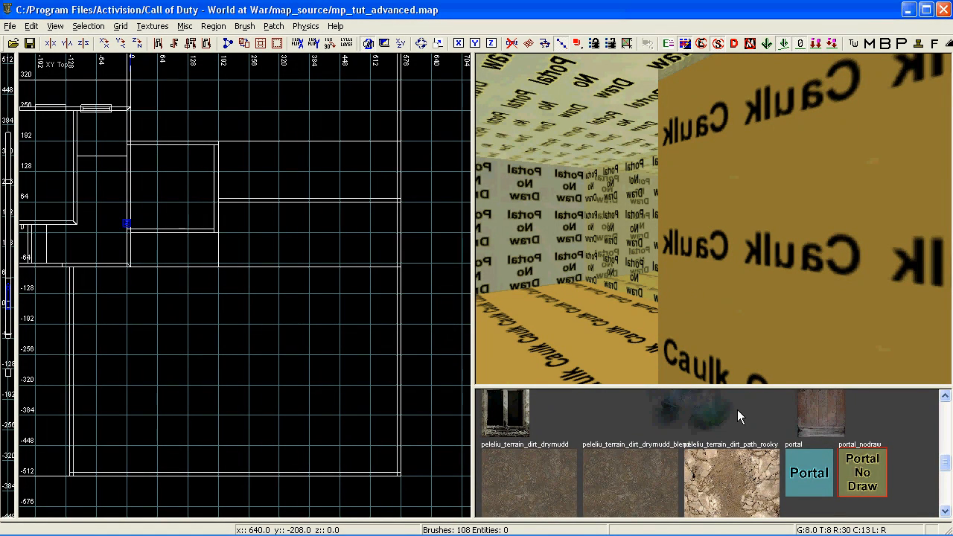
pyautogui.scroll(3, 205, 251)
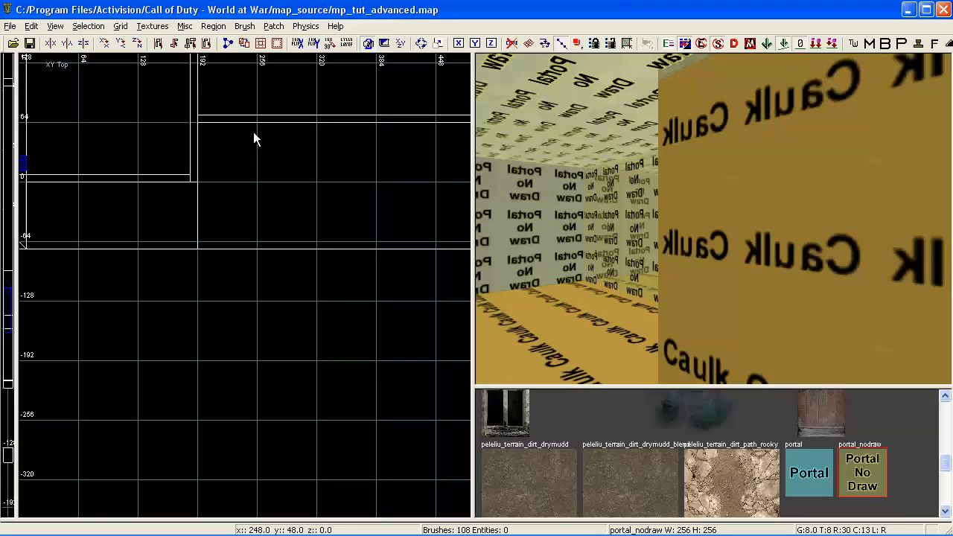
pyautogui.moveTo(258, 118)
pyautogui.mouseDown()
pyautogui.moveTo(271, 166)
pyautogui.moveTo(269, 519)
pyautogui.moveTo(266, 370)
pyautogui.mouseUp()
pyautogui.moveTo(698, 278)
pyautogui.mouseDown(button='right')
pyautogui.moveTo(700, 251)
pyautogui.moveTo(699, 266)
pyautogui.moveTo(709, 265)
pyautogui.moveTo(700, 267)
pyautogui.mouseUp(button='right')
pyautogui.scroll(-3, 311, 253)
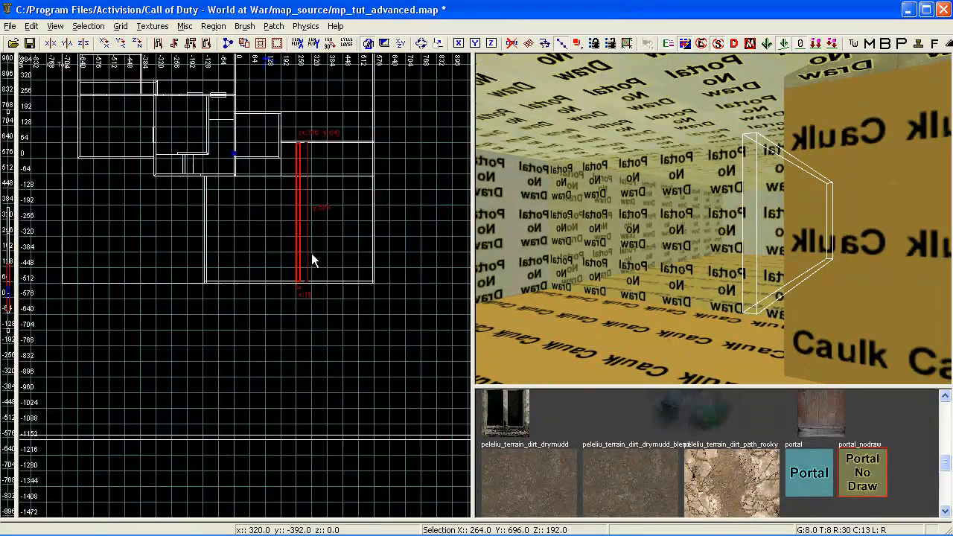
# Narrow the new portal_nodraw brush to 8 units by moving its left side to x 264
pyautogui.scroll(1, 298, 268)
pyautogui.scroll(3, 323, 276)
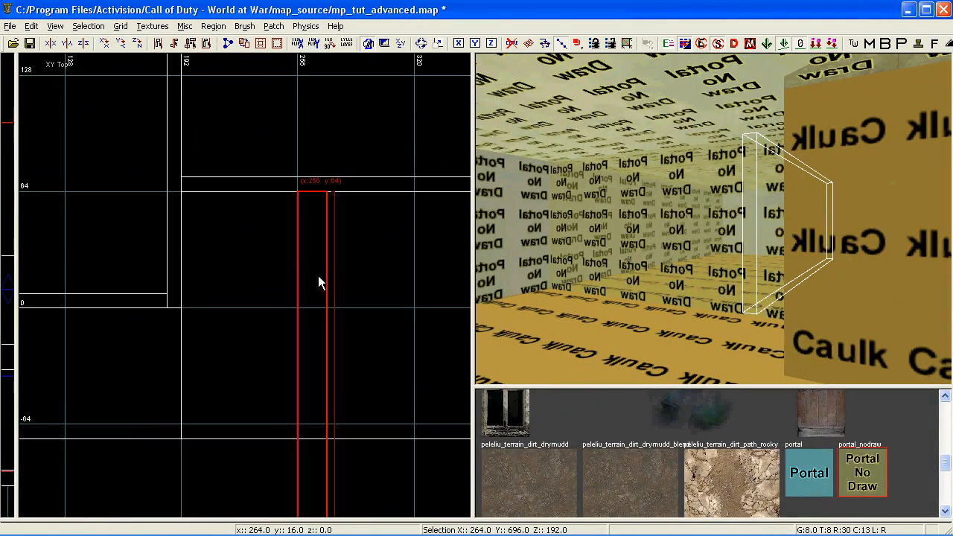
pyautogui.moveTo(281, 266); pyautogui.dragTo(295, 265)
pyautogui.moveTo(802, 275)
pyautogui.mouseDown(button='right')
pyautogui.moveTo(809, 259)
pyautogui.moveTo(810, 275)
pyautogui.moveTo(810, 262)
pyautogui.moveTo(786, 268)
pyautogui.moveTo(806, 263)
pyautogui.mouseUp(button='right')
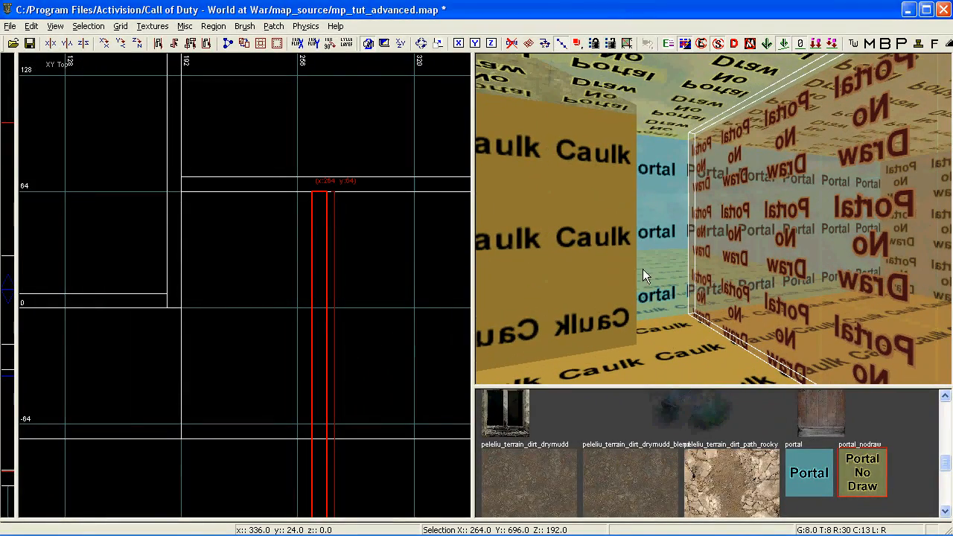